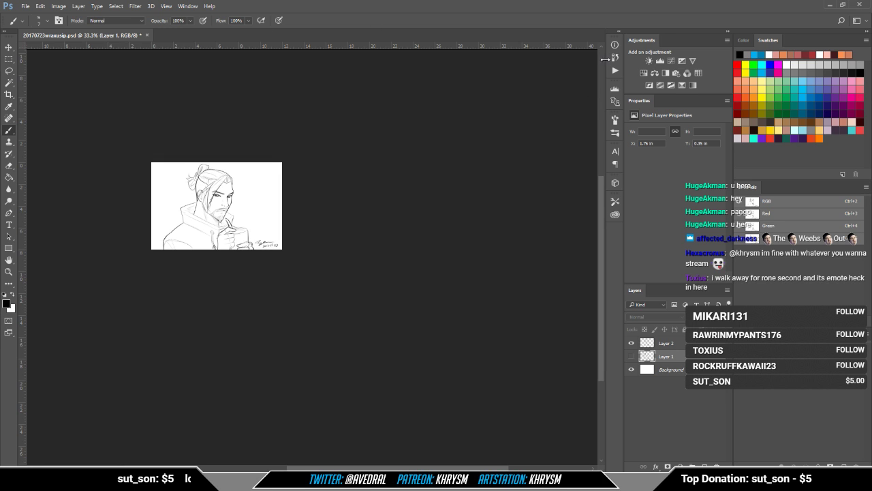
Step: Restore 20170723wraxusip.psd to the history state before the image resize, and save and close it
{"action": "left_click", "coordinate": [615, 57]}
{"action": "left_click", "coordinate": [563, 404]}
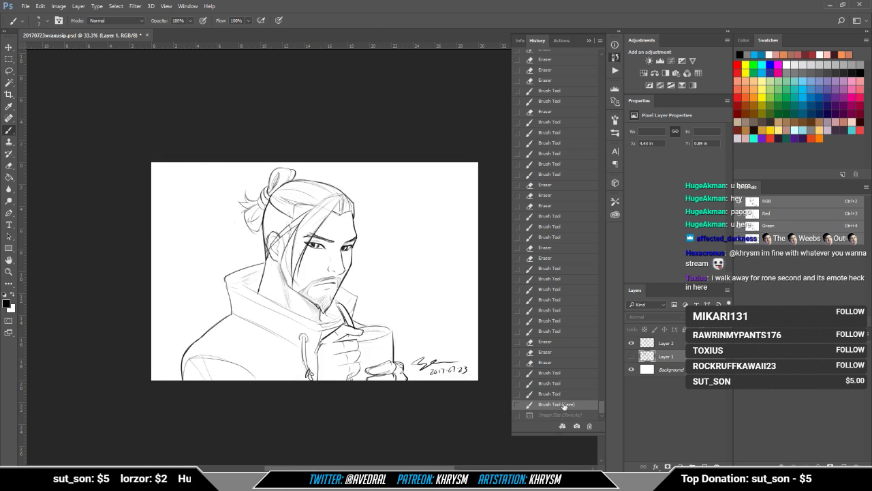
{"action": "key", "text": "ctrl+s"}
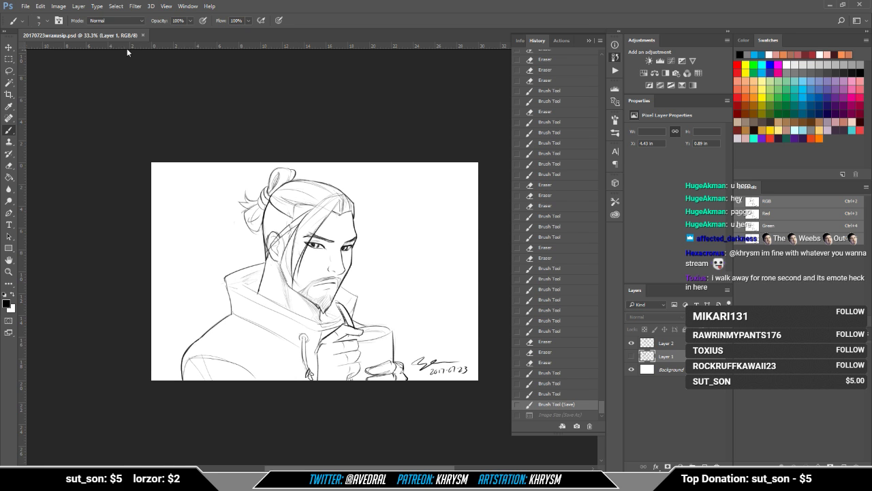
{"action": "left_click", "coordinate": [143, 36]}
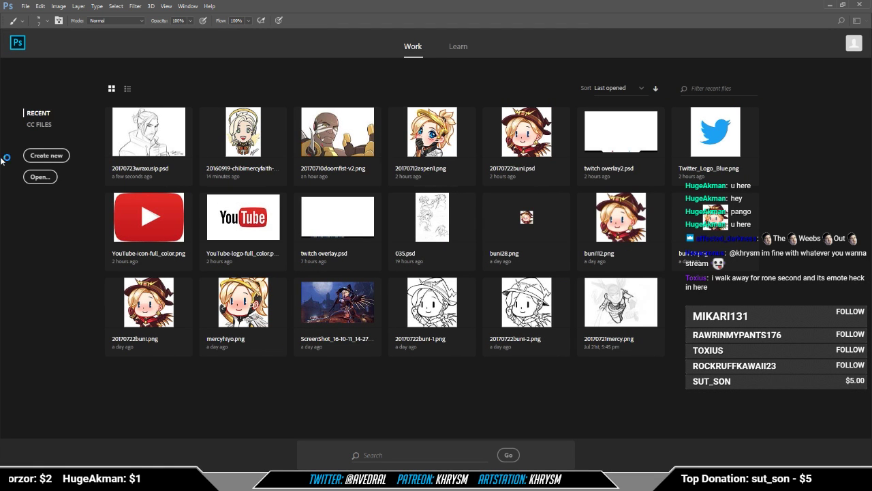
Step: Create a 30 x 20 inch document at 72 ppi from the recent presets and add a blank layer above the background
{"action": "left_click", "coordinate": [61, 156]}
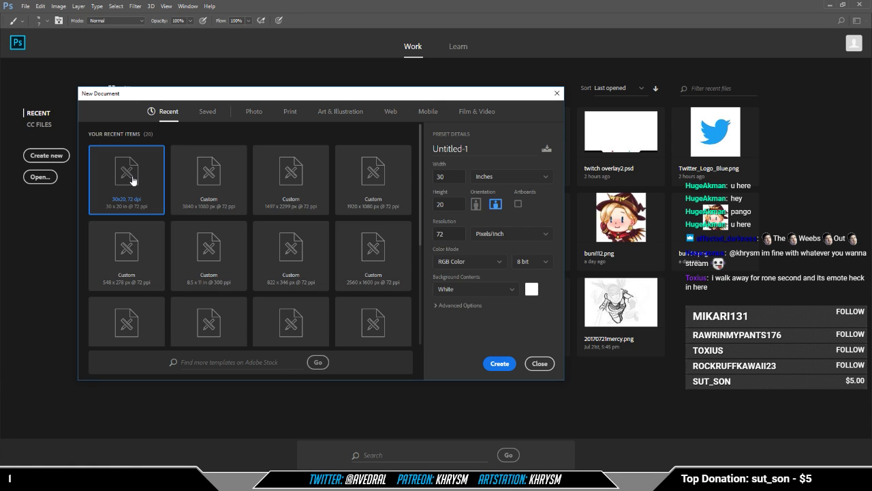
{"action": "double_click", "coordinate": [134, 180]}
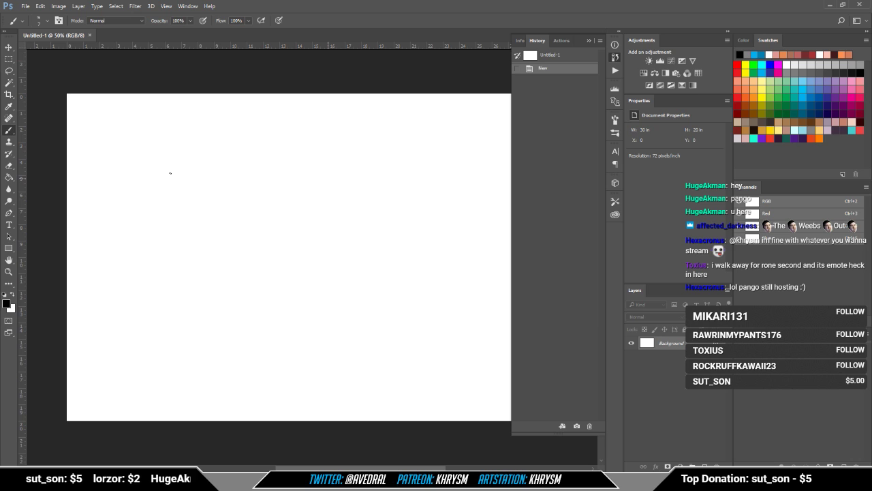
{"action": "left_click", "coordinate": [589, 41]}
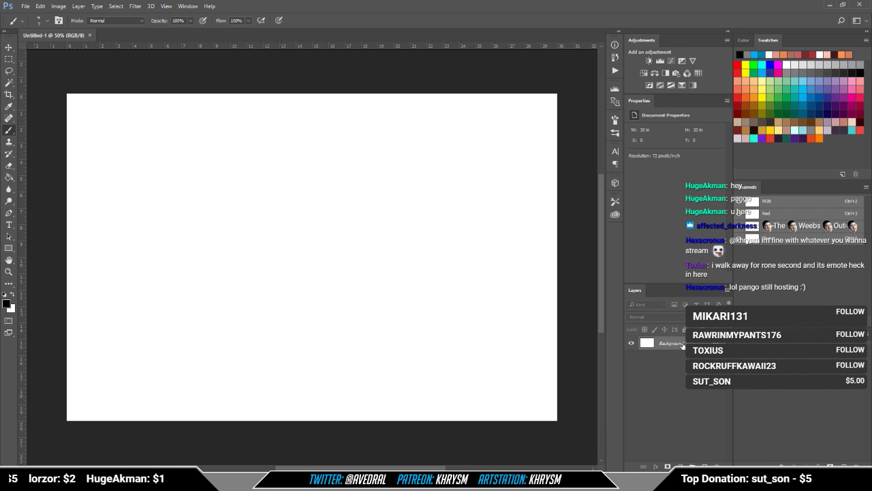
{"action": "key", "text": "ctrl+shift+n"}
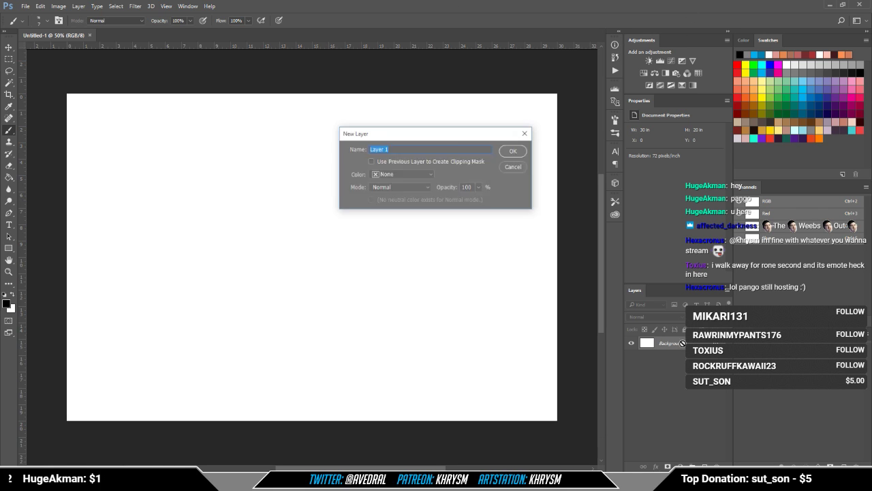
{"action": "key", "text": "Return"}
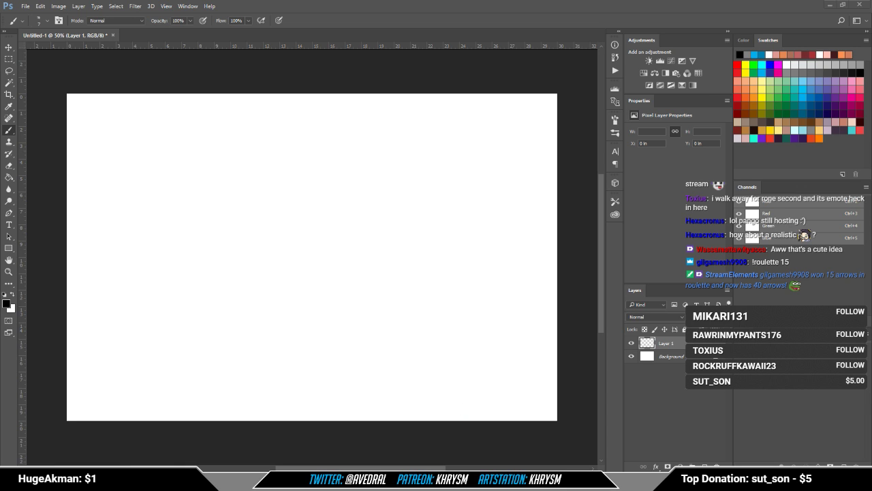
Step: Sketch a large loose oval for the head near the canvas centre, with light guide strokes at its lower left
{"action": "left_click_drag", "start_coordinate": [344, 161], "coordinate": [342, 165]}
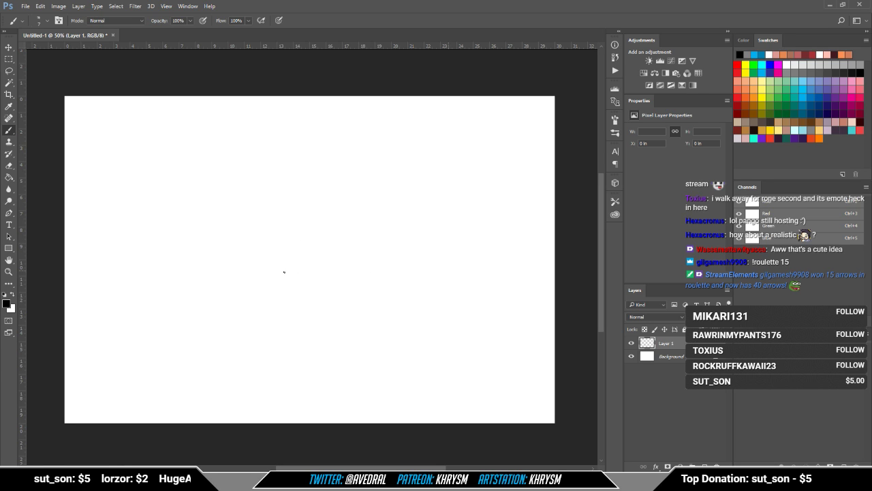
{"action": "left_click_drag", "start_coordinate": [180, 315], "coordinate": [263, 289]}
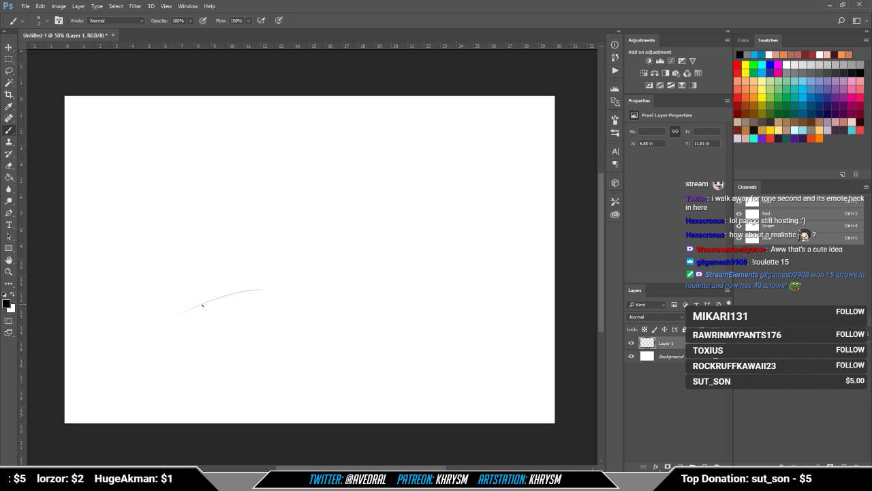
{"action": "mouse_move", "coordinate": [240, 212]}
{"action": "left_mouse_down"}
{"action": "mouse_move", "coordinate": [247, 299]}
{"action": "mouse_move", "coordinate": [310, 183]}
{"action": "mouse_move", "coordinate": [322, 196]}
{"action": "mouse_move", "coordinate": [346, 193]}
{"action": "mouse_move", "coordinate": [250, 292]}
{"action": "mouse_move", "coordinate": [326, 167]}
{"action": "mouse_move", "coordinate": [300, 301]}
{"action": "left_mouse_up"}
{"action": "mouse_move", "coordinate": [365, 203]}
{"action": "left_mouse_down"}
{"action": "mouse_move", "coordinate": [296, 166]}
{"action": "mouse_move", "coordinate": [229, 288]}
{"action": "mouse_move", "coordinate": [207, 283]}
{"action": "mouse_move", "coordinate": [286, 304]}
{"action": "left_mouse_up"}
{"action": "mouse_move", "coordinate": [208, 275]}
{"action": "left_mouse_down"}
{"action": "mouse_move", "coordinate": [147, 279]}
{"action": "mouse_move", "coordinate": [177, 295]}
{"action": "mouse_move", "coordinate": [144, 346]}
{"action": "left_mouse_up"}
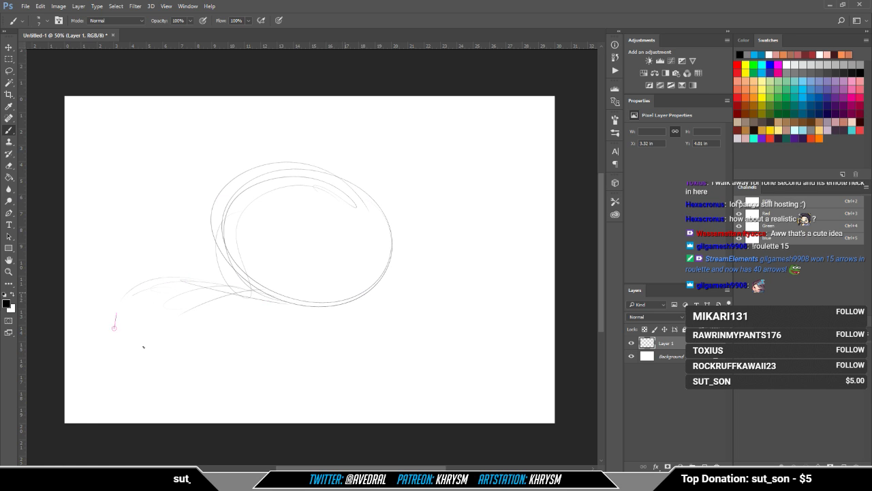
Step: Rough in sweeping arm curves at the oval's lower left and strengthen the oval's left and right contours
{"action": "left_click_drag", "start_coordinate": [226, 265], "coordinate": [147, 309]}
{"action": "left_click_drag", "start_coordinate": [218, 270], "coordinate": [187, 289]}
{"action": "left_click_drag", "start_coordinate": [171, 319], "coordinate": [218, 271]}
{"action": "left_click_drag", "start_coordinate": [220, 191], "coordinate": [209, 270]}
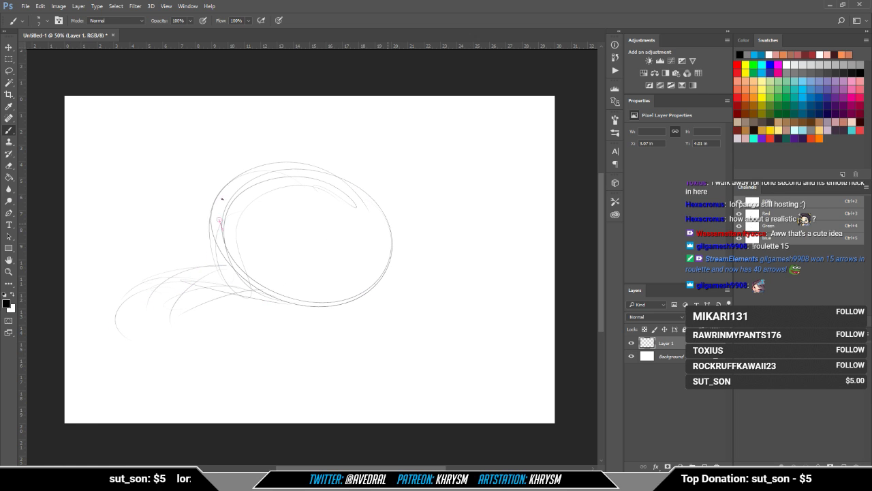
{"action": "mouse_move", "coordinate": [247, 176]}
{"action": "left_mouse_down"}
{"action": "mouse_move", "coordinate": [362, 211]}
{"action": "mouse_move", "coordinate": [354, 290]}
{"action": "left_mouse_up"}
{"action": "left_click_drag", "start_coordinate": [225, 255], "coordinate": [180, 283]}
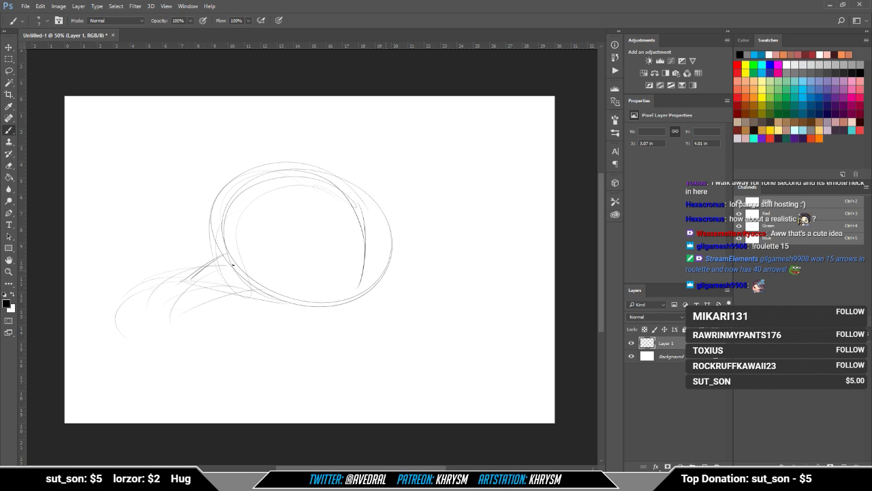
Step: Sketch the long outer shoulder curve to the right of the oval and a smaller arc inside it
{"action": "left_click_drag", "start_coordinate": [397, 225], "coordinate": [450, 225]}
{"action": "mouse_move", "coordinate": [372, 203]}
{"action": "left_mouse_down"}
{"action": "mouse_move", "coordinate": [492, 222]}
{"action": "mouse_move", "coordinate": [504, 266]}
{"action": "mouse_move", "coordinate": [496, 297]}
{"action": "left_mouse_up"}
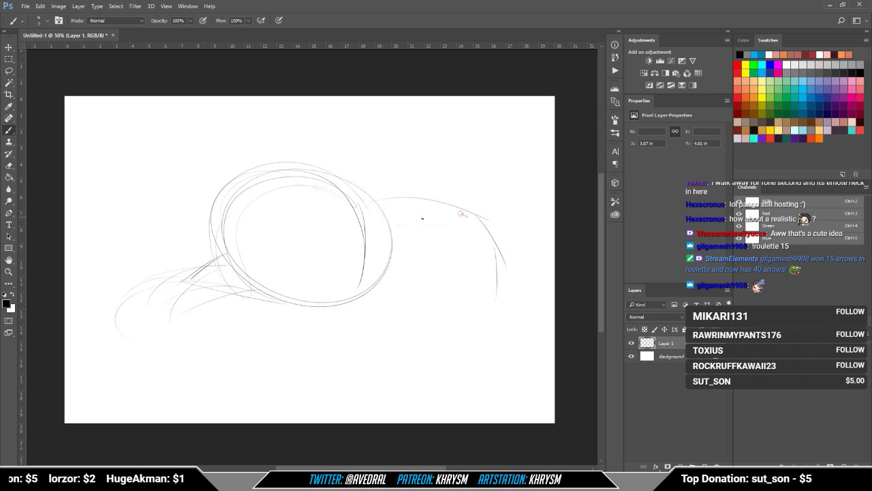
{"action": "left_click_drag", "start_coordinate": [435, 214], "coordinate": [376, 304]}
Step: Sketch long, nearly horizontal forearm lines beneath the oval, with short curved strokes ending at their right
{"action": "left_click_drag", "start_coordinate": [240, 311], "coordinate": [426, 299]}
{"action": "left_click_drag", "start_coordinate": [185, 355], "coordinate": [369, 337]}
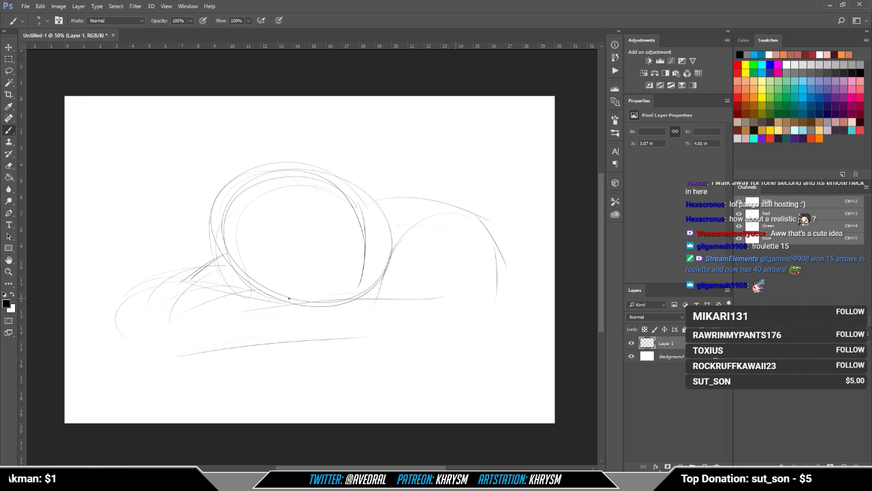
{"action": "mouse_move", "coordinate": [241, 296]}
{"action": "left_mouse_down"}
{"action": "mouse_move", "coordinate": [412, 276]}
{"action": "mouse_move", "coordinate": [334, 281]}
{"action": "mouse_move", "coordinate": [445, 289]}
{"action": "left_mouse_up"}
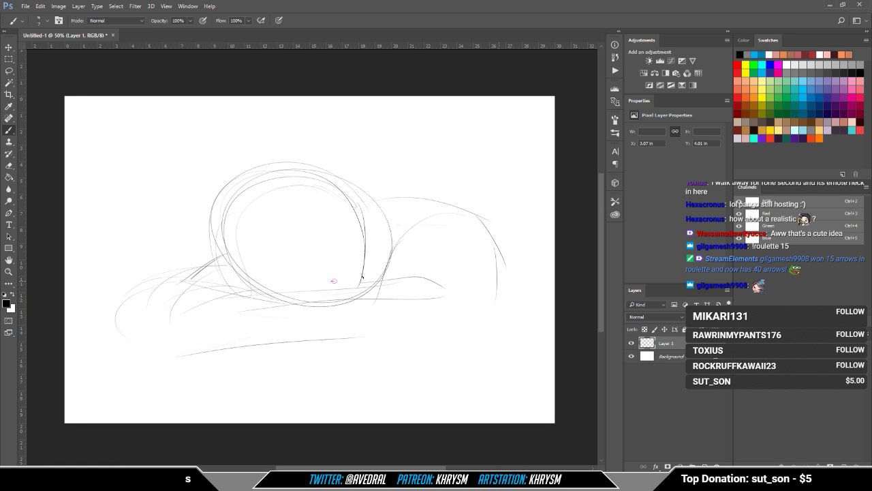
{"action": "left_click_drag", "start_coordinate": [332, 281], "coordinate": [446, 297]}
{"action": "left_click_drag", "start_coordinate": [368, 284], "coordinate": [441, 301]}
Step: Outline the bent left arm from the oval's side and carry the lower contour across to the right side
{"action": "left_click_drag", "start_coordinate": [219, 250], "coordinate": [151, 314]}
{"action": "left_click_drag", "start_coordinate": [151, 314], "coordinate": [202, 355]}
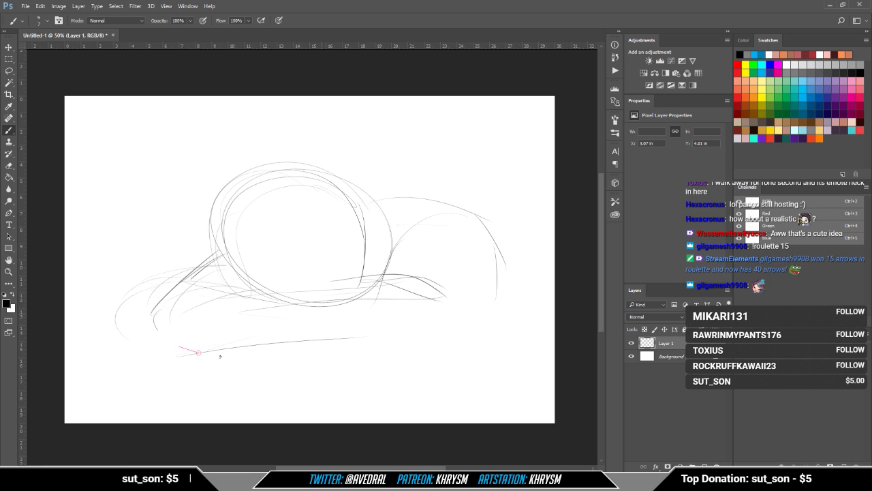
{"action": "left_click_drag", "start_coordinate": [157, 331], "coordinate": [180, 346]}
{"action": "mouse_move", "coordinate": [173, 314]}
{"action": "left_mouse_down"}
{"action": "mouse_move", "coordinate": [218, 341]}
{"action": "mouse_move", "coordinate": [389, 364]}
{"action": "mouse_move", "coordinate": [441, 361]}
{"action": "mouse_move", "coordinate": [485, 301]}
{"action": "left_mouse_up"}
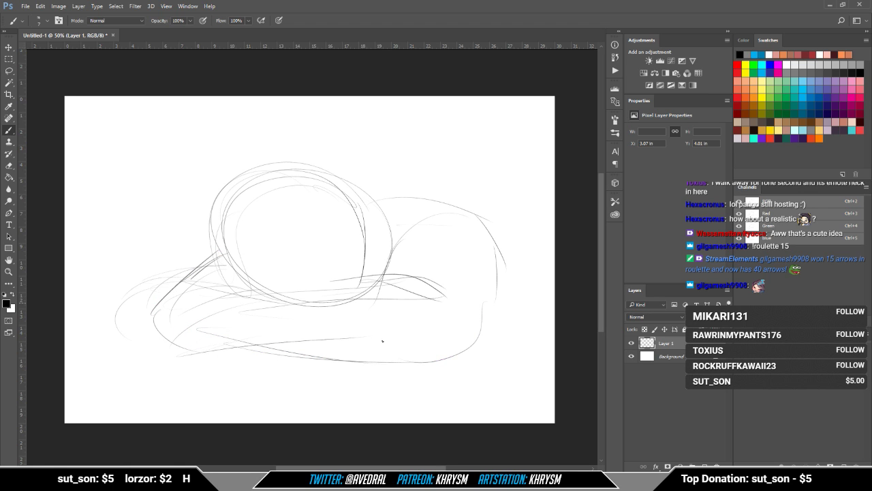
Step: Add short angled strokes for the folds inside the right shoulder curve, above the lower contour
{"action": "left_click_drag", "start_coordinate": [387, 269], "coordinate": [455, 262]}
{"action": "left_click_drag", "start_coordinate": [448, 279], "coordinate": [458, 291]}
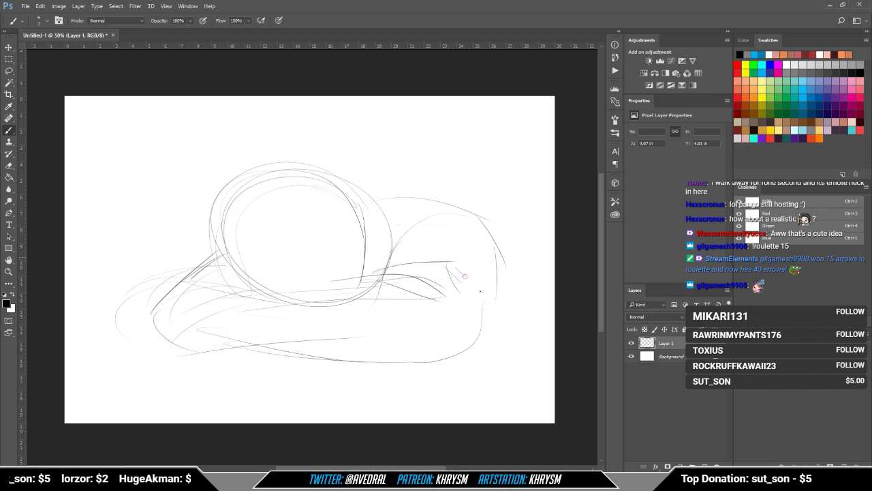
{"action": "mouse_move", "coordinate": [443, 258]}
{"action": "left_mouse_down"}
{"action": "mouse_move", "coordinate": [482, 294]}
{"action": "mouse_move", "coordinate": [446, 319]}
{"action": "left_mouse_up"}
{"action": "left_click_drag", "start_coordinate": [426, 264], "coordinate": [430, 270]}
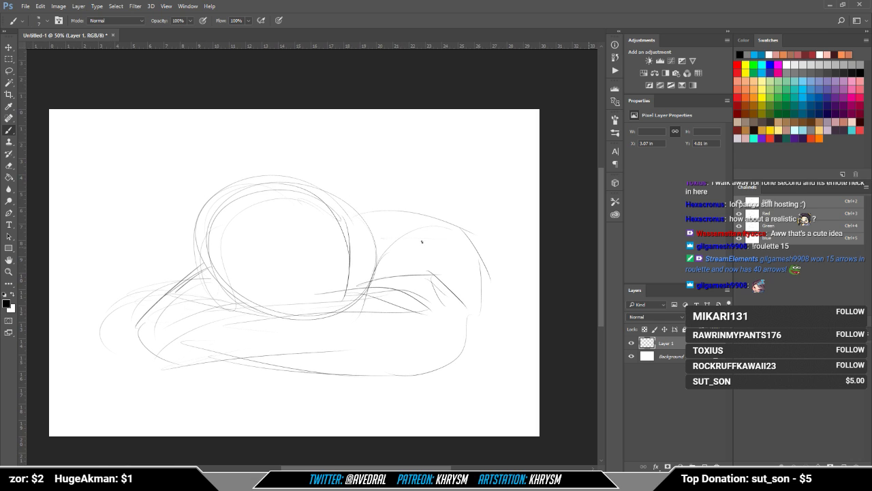
Step: Strengthen the upper shoulder line running from the oval to the right with repeated strokes
{"action": "left_click_drag", "start_coordinate": [351, 209], "coordinate": [441, 223]}
{"action": "left_click_drag", "start_coordinate": [393, 211], "coordinate": [465, 232]}
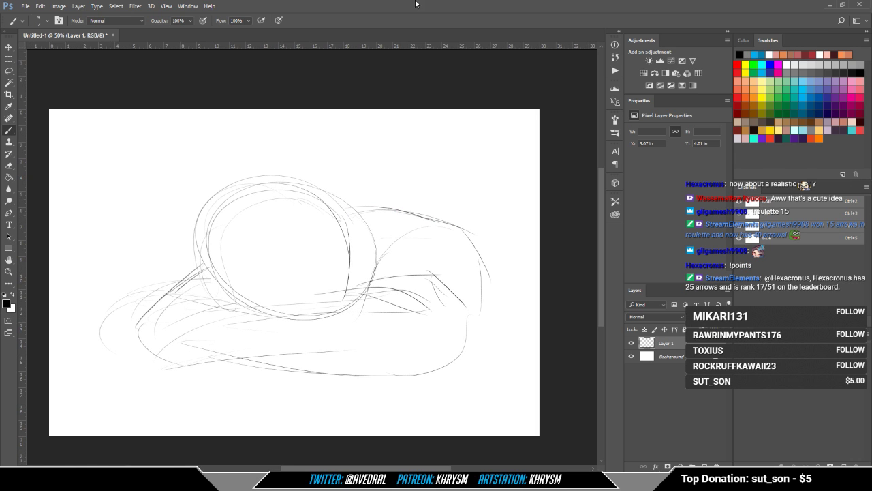
{"action": "left_click_drag", "start_coordinate": [403, 180], "coordinate": [400, 184]}
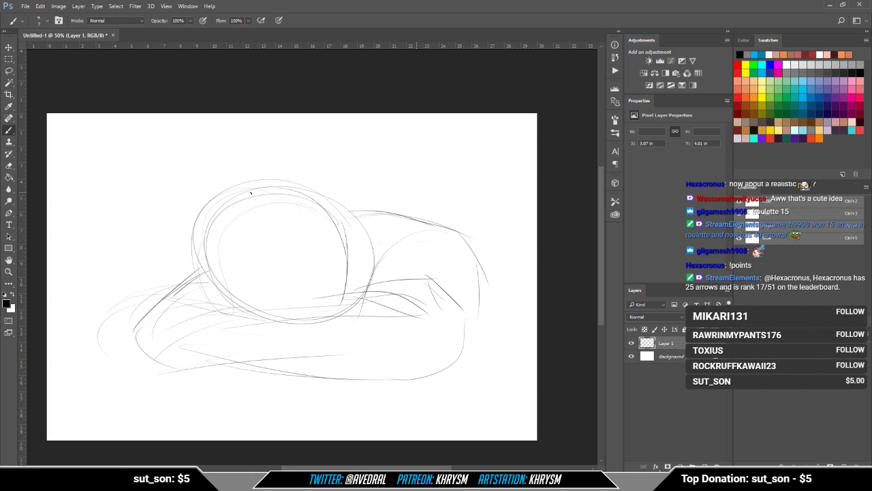
Step: Erase the stray lines at the oval's left edge and the outer curve at the far left using a hard round eraser
{"action": "key", "text": "e"}
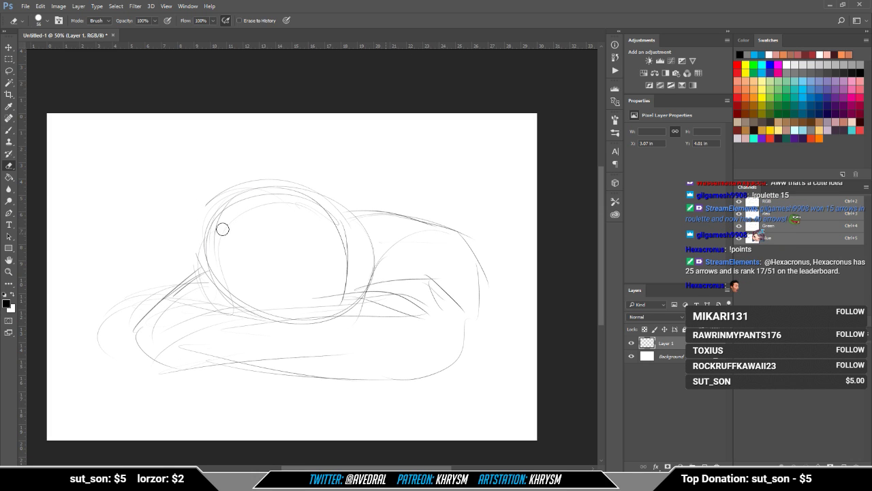
{"action": "right_click", "coordinate": [279, 305]}
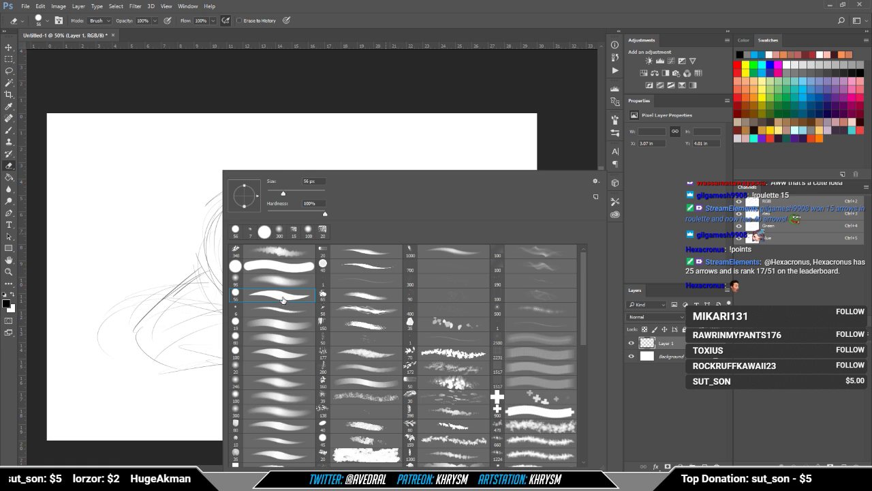
{"action": "left_click", "coordinate": [290, 267]}
{"action": "left_click", "coordinate": [190, 198]}
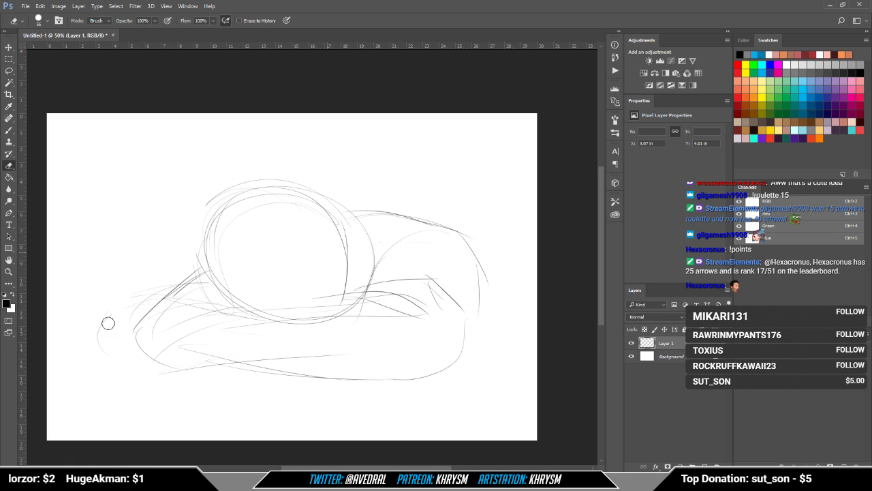
{"action": "left_click_drag", "start_coordinate": [105, 312], "coordinate": [86, 369]}
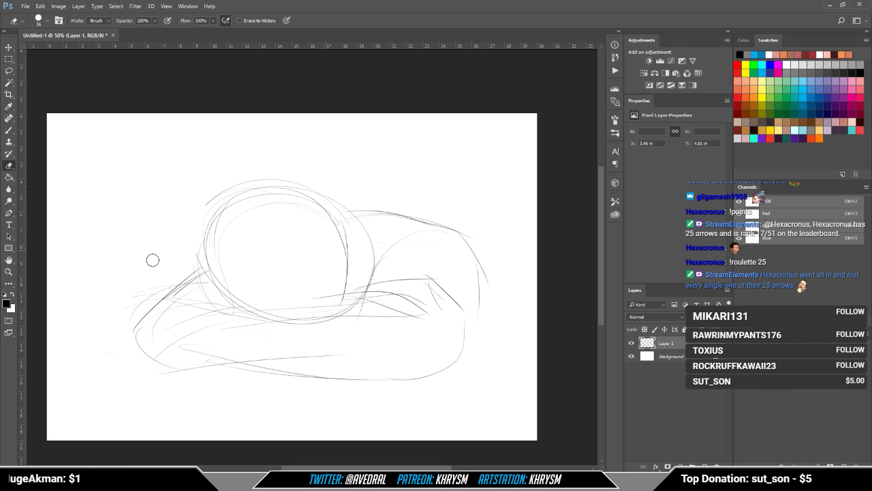
Step: Redraw the oval's left and upper edge with darker strokes, cleaning up stray lines
{"action": "mouse_move", "coordinate": [191, 208]}
{"action": "left_mouse_down"}
{"action": "mouse_move", "coordinate": [296, 177]}
{"action": "mouse_move", "coordinate": [292, 169]}
{"action": "mouse_move", "coordinate": [243, 201]}
{"action": "mouse_move", "coordinate": [286, 199]}
{"action": "mouse_move", "coordinate": [214, 248]}
{"action": "mouse_move", "coordinate": [209, 236]}
{"action": "mouse_move", "coordinate": [222, 292]}
{"action": "left_mouse_up"}
{"action": "key", "text": "b"}
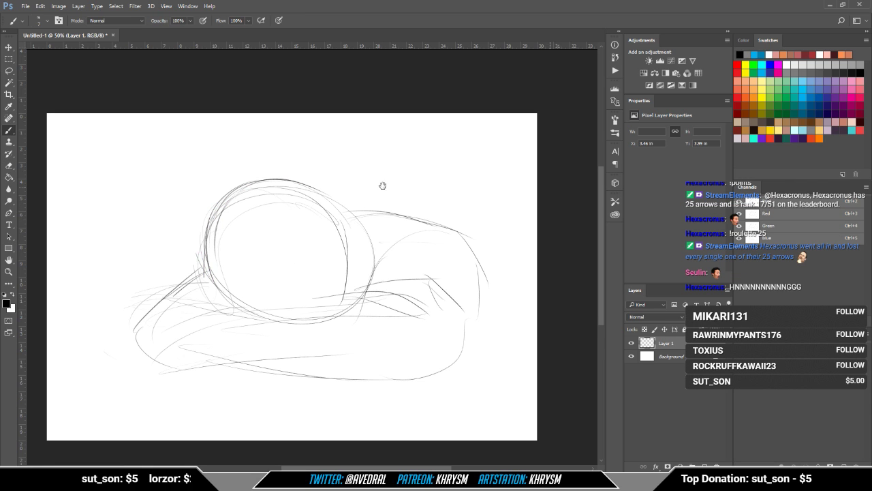
{"action": "mouse_move", "coordinate": [383, 186]}
{"action": "left_mouse_down"}
{"action": "mouse_move", "coordinate": [358, 184]}
{"action": "mouse_move", "coordinate": [341, 251]}
{"action": "left_mouse_up"}
{"action": "key", "text": "e"}
{"action": "key", "text": "b"}
Step: Build up the oval's right edge with heavy overlapping strokes running down to its base
{"action": "mouse_move", "coordinate": [293, 196]}
{"action": "left_mouse_down"}
{"action": "mouse_move", "coordinate": [343, 266]}
{"action": "mouse_move", "coordinate": [338, 282]}
{"action": "left_mouse_up"}
{"action": "mouse_move", "coordinate": [330, 241]}
{"action": "left_mouse_down"}
{"action": "mouse_move", "coordinate": [334, 305]}
{"action": "mouse_move", "coordinate": [332, 261]}
{"action": "left_mouse_up"}
{"action": "key", "text": "e"}
{"action": "key", "text": "b"}
{"action": "left_click_drag", "start_coordinate": [325, 223], "coordinate": [330, 310]}
{"action": "mouse_move", "coordinate": [336, 257]}
{"action": "left_mouse_down"}
{"action": "mouse_move", "coordinate": [325, 310]}
{"action": "mouse_move", "coordinate": [289, 315]}
{"action": "left_mouse_up"}
{"action": "left_click_drag", "start_coordinate": [330, 235], "coordinate": [323, 313]}
Step: Erase the loose inner lines along the oval's right side and redraw that edge as one bold contour
{"action": "key", "text": "e"}
{"action": "left_click_drag", "start_coordinate": [299, 224], "coordinate": [315, 291]}
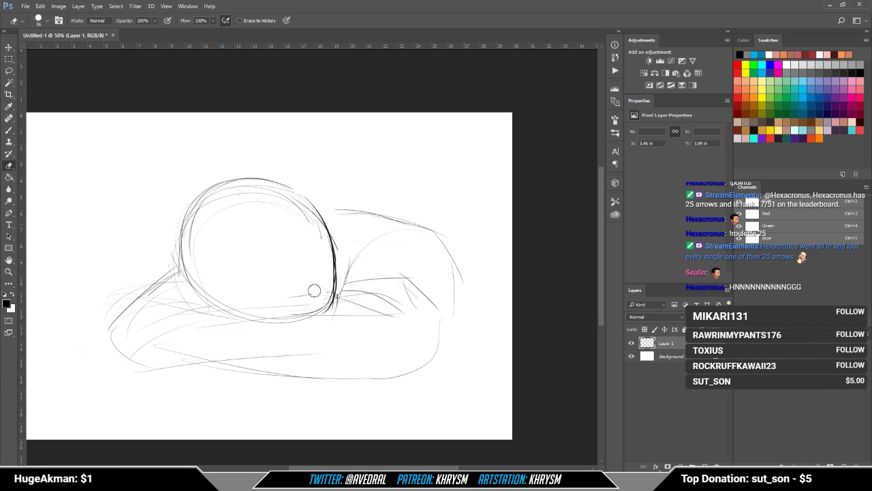
{"action": "left_click_drag", "start_coordinate": [323, 233], "coordinate": [331, 304]}
{"action": "key", "text": "b"}
{"action": "mouse_move", "coordinate": [326, 221]}
{"action": "left_mouse_down"}
{"action": "mouse_move", "coordinate": [339, 311]}
{"action": "mouse_move", "coordinate": [312, 316]}
{"action": "left_mouse_up"}
Step: Sketch the base line beside the oval and a darker arc curving up to the right shoulder
{"action": "left_click_drag", "start_coordinate": [361, 301], "coordinate": [351, 312]}
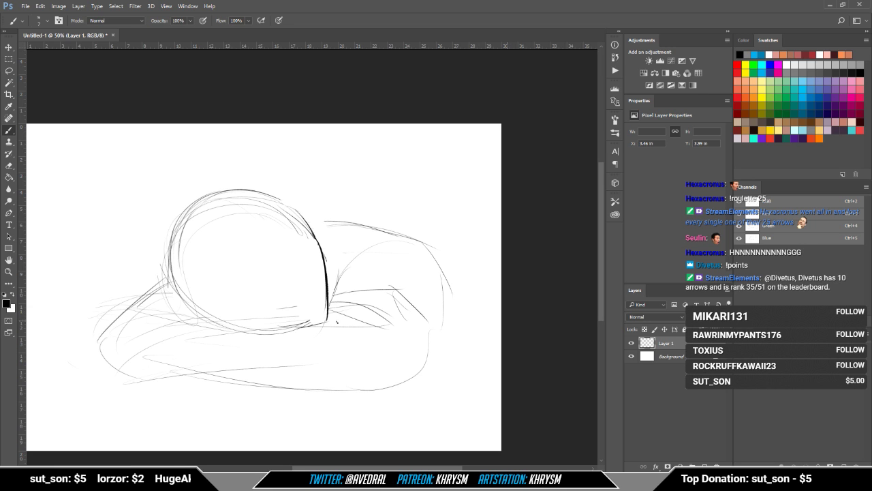
{"action": "mouse_move", "coordinate": [315, 325]}
{"action": "left_mouse_down"}
{"action": "mouse_move", "coordinate": [357, 318]}
{"action": "mouse_move", "coordinate": [392, 335]}
{"action": "left_mouse_up"}
{"action": "mouse_move", "coordinate": [396, 256]}
{"action": "left_mouse_down"}
{"action": "mouse_move", "coordinate": [352, 301]}
{"action": "mouse_move", "coordinate": [344, 333]}
{"action": "left_mouse_up"}
Step: Draw the bold lower-right elbow contour and rounded outer shoulder curve, with a back line leading from the oval
{"action": "mouse_move", "coordinate": [372, 296]}
{"action": "left_mouse_down"}
{"action": "mouse_move", "coordinate": [334, 336]}
{"action": "mouse_move", "coordinate": [377, 300]}
{"action": "left_mouse_up"}
{"action": "mouse_move", "coordinate": [431, 315]}
{"action": "left_mouse_down"}
{"action": "mouse_move", "coordinate": [428, 357]}
{"action": "mouse_move", "coordinate": [404, 389]}
{"action": "left_mouse_up"}
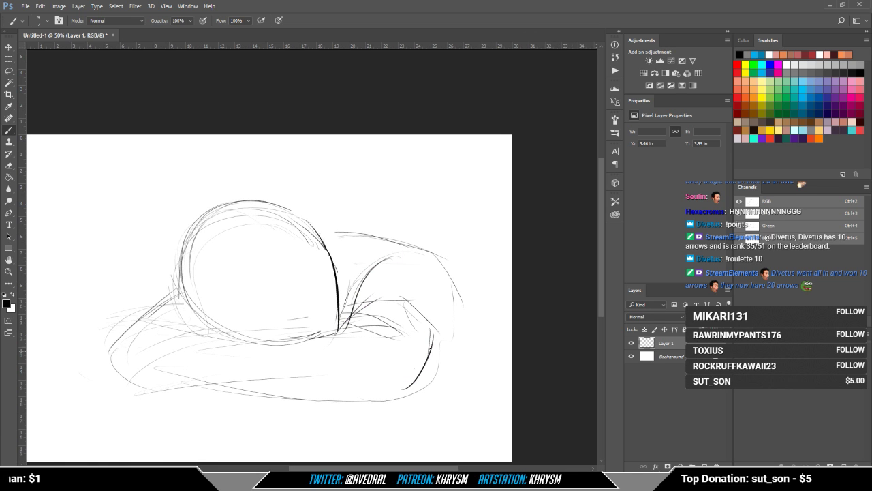
{"action": "left_click_drag", "start_coordinate": [433, 334], "coordinate": [380, 401]}
{"action": "mouse_move", "coordinate": [364, 266]}
{"action": "left_mouse_down"}
{"action": "mouse_move", "coordinate": [391, 236]}
{"action": "mouse_move", "coordinate": [449, 262]}
{"action": "mouse_move", "coordinate": [439, 245]}
{"action": "mouse_move", "coordinate": [458, 327]}
{"action": "left_mouse_up"}
{"action": "mouse_move", "coordinate": [311, 222]}
{"action": "left_mouse_down"}
{"action": "mouse_move", "coordinate": [358, 236]}
{"action": "mouse_move", "coordinate": [326, 228]}
{"action": "mouse_move", "coordinate": [387, 280]}
{"action": "left_mouse_up"}
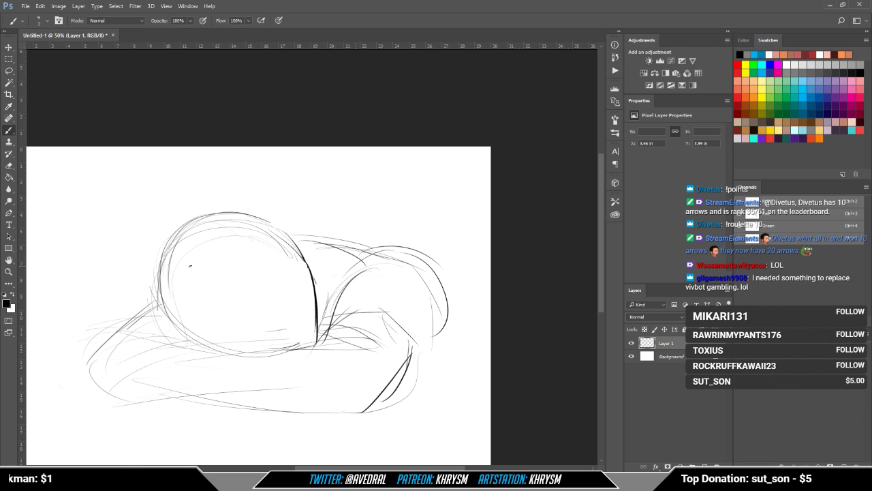
Step: Draw a diagonal guide curve across the oval, erase part of its right side and redraw the lower-right inner contour
{"action": "mouse_move", "coordinate": [196, 279]}
{"action": "left_mouse_down"}
{"action": "mouse_move", "coordinate": [246, 319]}
{"action": "mouse_move", "coordinate": [297, 340]}
{"action": "left_mouse_up"}
{"action": "key", "text": "e"}
{"action": "mouse_move", "coordinate": [289, 238]}
{"action": "left_mouse_down"}
{"action": "mouse_move", "coordinate": [310, 282]}
{"action": "mouse_move", "coordinate": [298, 269]}
{"action": "mouse_move", "coordinate": [248, 347]}
{"action": "left_mouse_up"}
{"action": "key", "text": "b"}
{"action": "left_click_drag", "start_coordinate": [283, 293], "coordinate": [247, 347]}
Step: Reshape the head's upper-right edge and the shoulder line, and redraw the rounded right side with arcs and bold outer strokes
{"action": "mouse_move", "coordinate": [268, 229]}
{"action": "left_mouse_down"}
{"action": "mouse_move", "coordinate": [297, 252]}
{"action": "mouse_move", "coordinate": [313, 297]}
{"action": "left_mouse_up"}
{"action": "mouse_move", "coordinate": [301, 248]}
{"action": "left_mouse_down"}
{"action": "mouse_move", "coordinate": [356, 251]}
{"action": "mouse_move", "coordinate": [346, 250]}
{"action": "mouse_move", "coordinate": [336, 278]}
{"action": "mouse_move", "coordinate": [348, 285]}
{"action": "mouse_move", "coordinate": [369, 268]}
{"action": "mouse_move", "coordinate": [354, 278]}
{"action": "mouse_move", "coordinate": [362, 338]}
{"action": "mouse_move", "coordinate": [399, 316]}
{"action": "left_mouse_up"}
{"action": "key", "text": "e"}
{"action": "key", "text": "b"}
{"action": "mouse_move", "coordinate": [372, 267]}
{"action": "left_mouse_down"}
{"action": "mouse_move", "coordinate": [443, 308]}
{"action": "mouse_move", "coordinate": [409, 368]}
{"action": "mouse_move", "coordinate": [343, 300]}
{"action": "mouse_move", "coordinate": [327, 333]}
{"action": "mouse_move", "coordinate": [396, 304]}
{"action": "mouse_move", "coordinate": [400, 375]}
{"action": "left_mouse_up"}
{"action": "left_click_drag", "start_coordinate": [446, 330], "coordinate": [406, 373]}
{"action": "mouse_move", "coordinate": [453, 310]}
{"action": "left_mouse_down"}
{"action": "mouse_move", "coordinate": [406, 378]}
{"action": "mouse_move", "coordinate": [392, 335]}
{"action": "mouse_move", "coordinate": [378, 410]}
{"action": "mouse_move", "coordinate": [386, 397]}
{"action": "left_mouse_up"}
Step: Erase stray lines inside the right-hand form and draw a lighter inner arc across it
{"action": "key", "text": "e"}
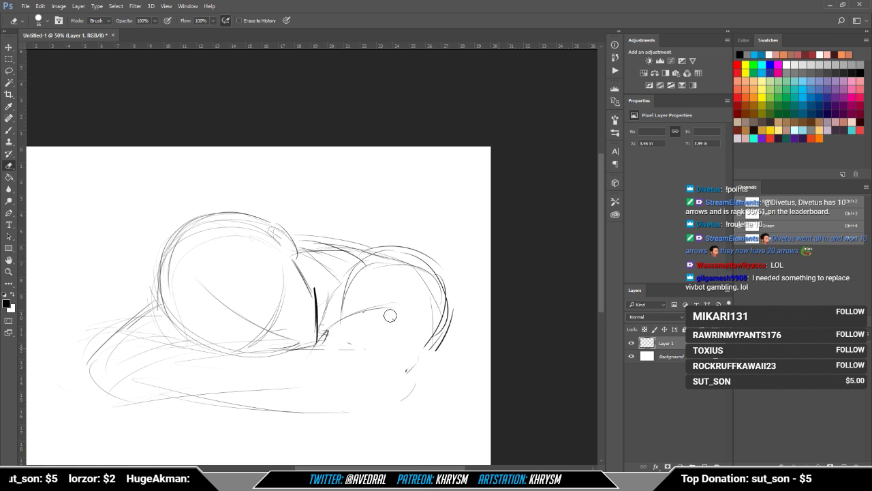
{"action": "key", "text": "b"}
{"action": "mouse_move", "coordinate": [392, 310]}
{"action": "left_mouse_down"}
{"action": "mouse_move", "coordinate": [421, 322]}
{"action": "mouse_move", "coordinate": [428, 351]}
{"action": "left_mouse_up"}
{"action": "left_click_drag", "start_coordinate": [329, 323], "coordinate": [368, 310]}
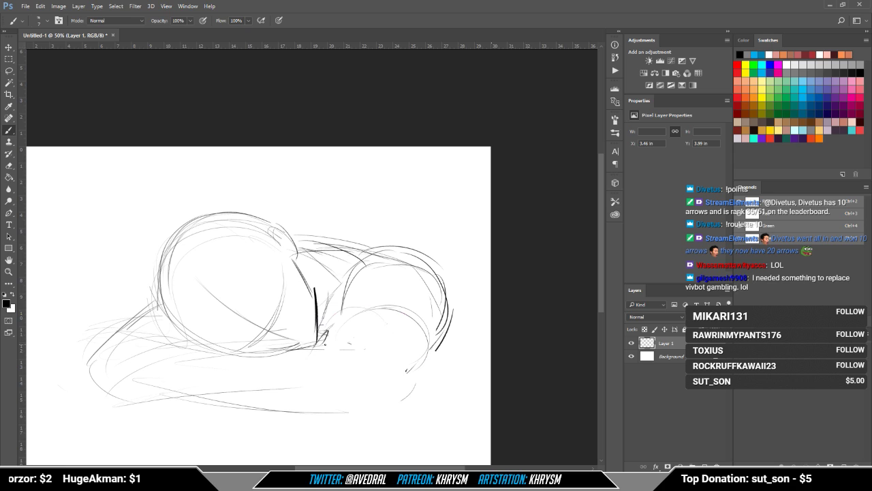
Step: Sketch the curved lower fold at the right and connect its outer edge to the bottom contour of the arm
{"action": "mouse_move", "coordinate": [318, 344]}
{"action": "left_mouse_down"}
{"action": "mouse_move", "coordinate": [360, 332]}
{"action": "mouse_move", "coordinate": [401, 391]}
{"action": "left_mouse_up"}
{"action": "mouse_move", "coordinate": [348, 336]}
{"action": "left_mouse_down"}
{"action": "mouse_move", "coordinate": [387, 361]}
{"action": "mouse_move", "coordinate": [403, 402]}
{"action": "left_mouse_up"}
{"action": "mouse_move", "coordinate": [240, 409]}
{"action": "left_mouse_down"}
{"action": "mouse_move", "coordinate": [338, 418]}
{"action": "mouse_move", "coordinate": [399, 401]}
{"action": "left_mouse_up"}
{"action": "left_click_drag", "start_coordinate": [361, 351], "coordinate": [406, 398]}
{"action": "left_click_drag", "start_coordinate": [430, 344], "coordinate": [399, 408]}
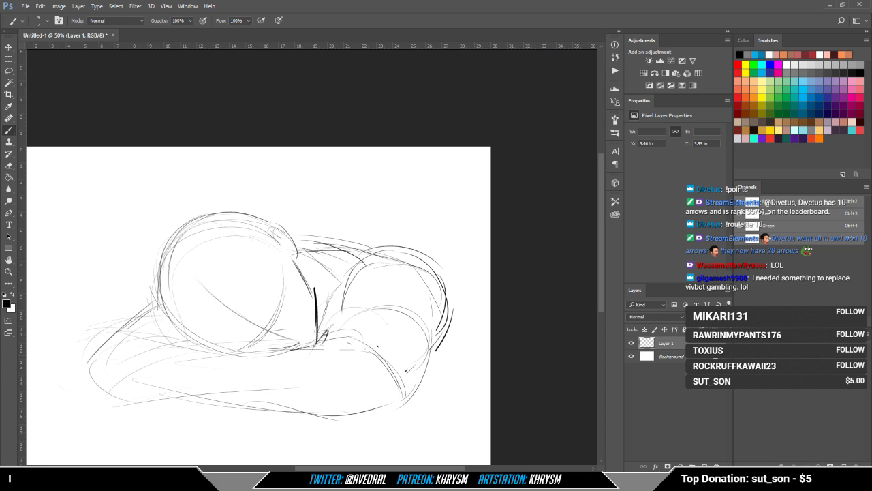
Step: Add curved fold lines inside the right-hand form and darken its rounded outer contour down the side
{"action": "mouse_move", "coordinate": [344, 308]}
{"action": "left_mouse_down"}
{"action": "mouse_move", "coordinate": [405, 292]}
{"action": "mouse_move", "coordinate": [436, 327]}
{"action": "left_mouse_up"}
{"action": "mouse_move", "coordinate": [365, 252]}
{"action": "left_mouse_down"}
{"action": "mouse_move", "coordinate": [409, 244]}
{"action": "mouse_move", "coordinate": [430, 258]}
{"action": "mouse_move", "coordinate": [445, 292]}
{"action": "mouse_move", "coordinate": [442, 340]}
{"action": "left_mouse_up"}
{"action": "key", "text": "e"}
{"action": "key", "text": "b"}
{"action": "mouse_move", "coordinate": [447, 257]}
{"action": "left_mouse_down"}
{"action": "mouse_move", "coordinate": [440, 358]}
{"action": "mouse_move", "coordinate": [446, 328]}
{"action": "mouse_move", "coordinate": [431, 364]}
{"action": "left_mouse_up"}
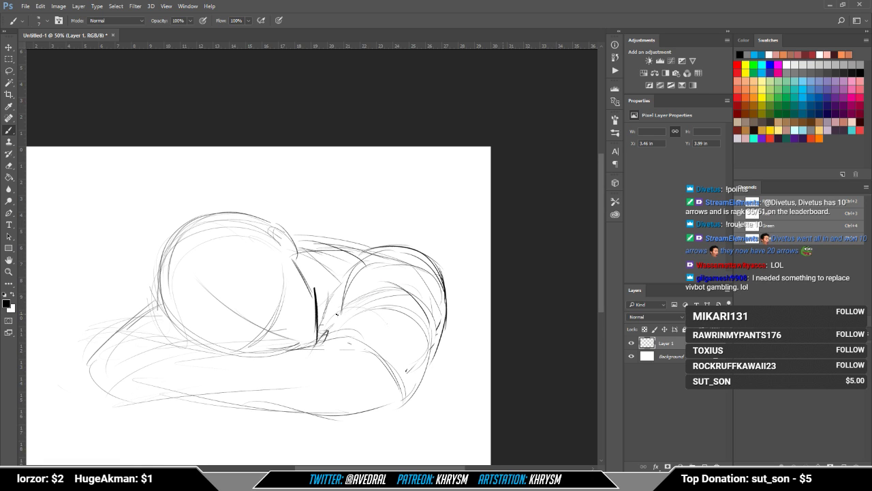
Step: Darken the inner fold arc of the right arm, hatch its lower area, and clean up and redraw the elbow contour in bold
{"action": "mouse_move", "coordinate": [396, 289]}
{"action": "left_mouse_down"}
{"action": "mouse_move", "coordinate": [349, 300]}
{"action": "mouse_move", "coordinate": [334, 336]}
{"action": "left_mouse_up"}
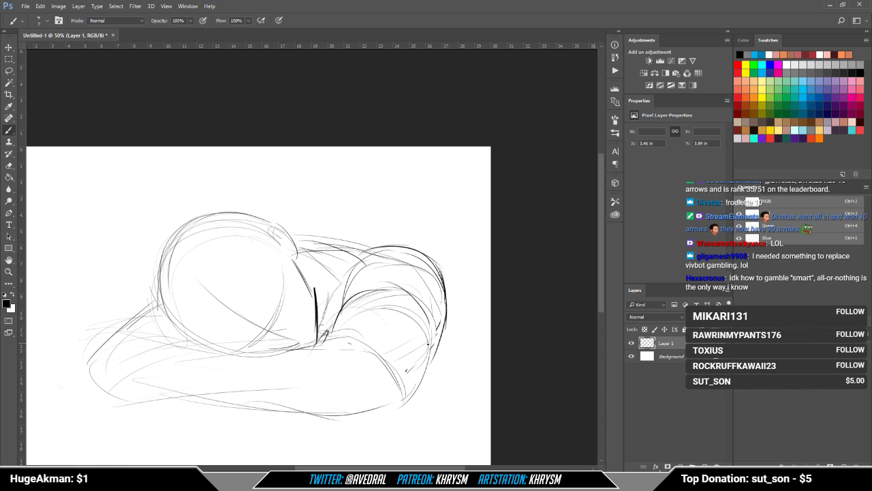
{"action": "left_click_drag", "start_coordinate": [361, 380], "coordinate": [405, 364]}
{"action": "left_click_drag", "start_coordinate": [339, 395], "coordinate": [407, 393]}
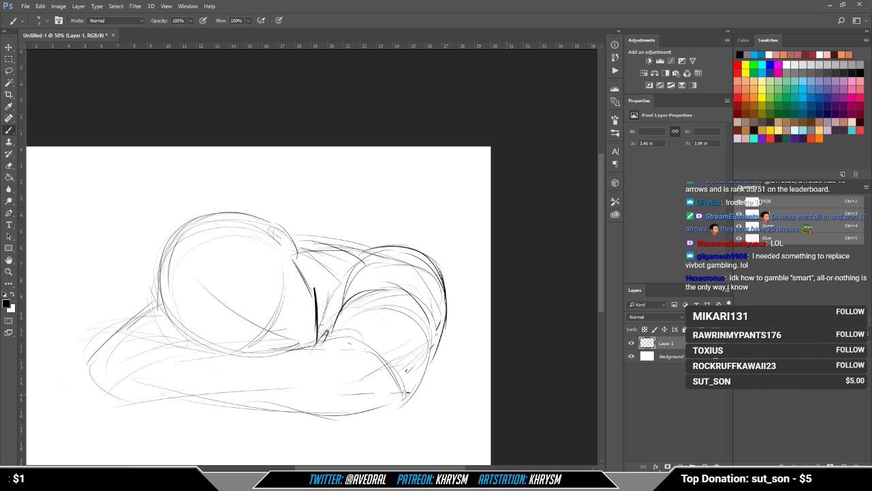
{"action": "key", "text": "e"}
{"action": "mouse_move", "coordinate": [435, 351]}
{"action": "left_mouse_down"}
{"action": "mouse_move", "coordinate": [399, 398]}
{"action": "mouse_move", "coordinate": [398, 388]}
{"action": "mouse_move", "coordinate": [371, 407]}
{"action": "left_mouse_up"}
{"action": "key", "text": "b"}
{"action": "left_click_drag", "start_coordinate": [387, 345], "coordinate": [435, 344]}
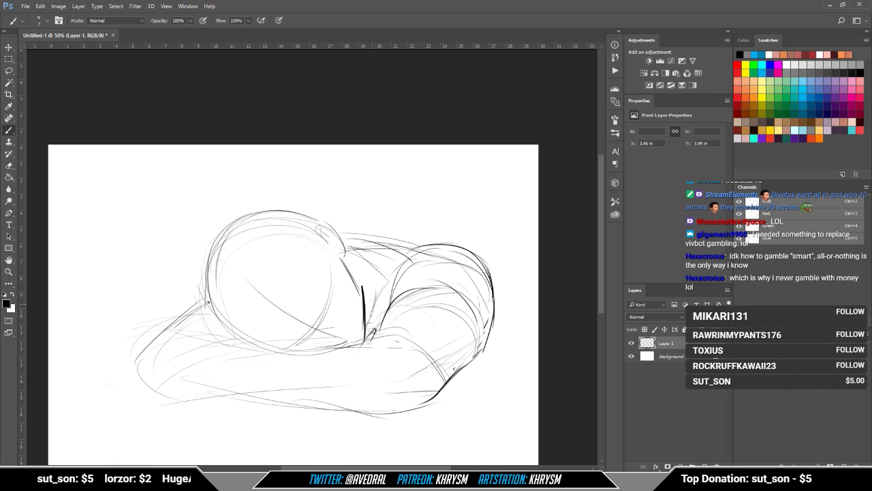
Step: Darken the left arm's upper edge beside the head and erase the old outer head contour
{"action": "left_click_drag", "start_coordinate": [207, 301], "coordinate": [171, 331]}
{"action": "left_click_drag", "start_coordinate": [446, 304], "coordinate": [428, 304]}
{"action": "key", "text": "e"}
{"action": "mouse_move", "coordinate": [189, 262]}
{"action": "left_mouse_down"}
{"action": "mouse_move", "coordinate": [291, 216]}
{"action": "mouse_move", "coordinate": [263, 209]}
{"action": "mouse_move", "coordinate": [189, 312]}
{"action": "left_mouse_up"}
{"action": "key", "text": "b"}
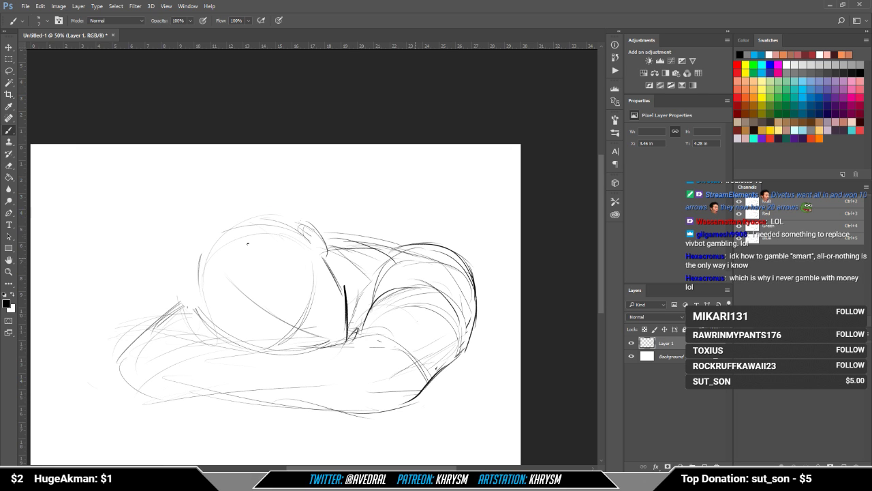
Step: Redraw the head as a smaller rounded outline with a darker curve on its lower-right side
{"action": "mouse_move", "coordinate": [223, 229]}
{"action": "left_mouse_down"}
{"action": "mouse_move", "coordinate": [216, 334]}
{"action": "mouse_move", "coordinate": [258, 222]}
{"action": "mouse_move", "coordinate": [300, 248]}
{"action": "mouse_move", "coordinate": [284, 336]}
{"action": "left_mouse_up"}
{"action": "key", "text": "e"}
{"action": "key", "text": "b"}
{"action": "mouse_move", "coordinate": [322, 295]}
{"action": "left_mouse_down"}
{"action": "mouse_move", "coordinate": [299, 338]}
{"action": "mouse_move", "coordinate": [280, 342]}
{"action": "mouse_move", "coordinate": [280, 351]}
{"action": "left_mouse_up"}
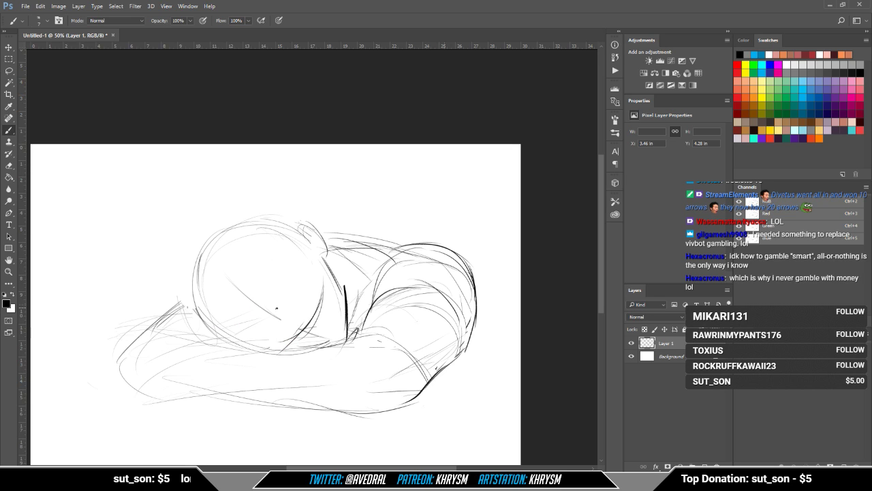
Step: Sketch an angular hairline inside the head and clean up the lines between the chin and the arm
{"action": "left_click_drag", "start_coordinate": [289, 267], "coordinate": [277, 286]}
{"action": "left_click_drag", "start_coordinate": [324, 265], "coordinate": [333, 280]}
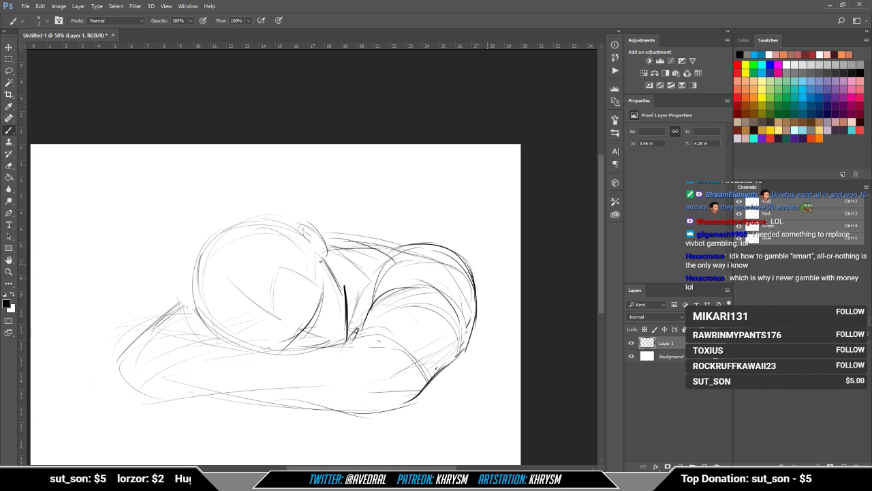
{"action": "key", "text": "e"}
{"action": "mouse_move", "coordinate": [324, 330]}
{"action": "left_mouse_down"}
{"action": "mouse_move", "coordinate": [302, 347]}
{"action": "mouse_move", "coordinate": [339, 351]}
{"action": "left_mouse_up"}
{"action": "key", "text": "b"}
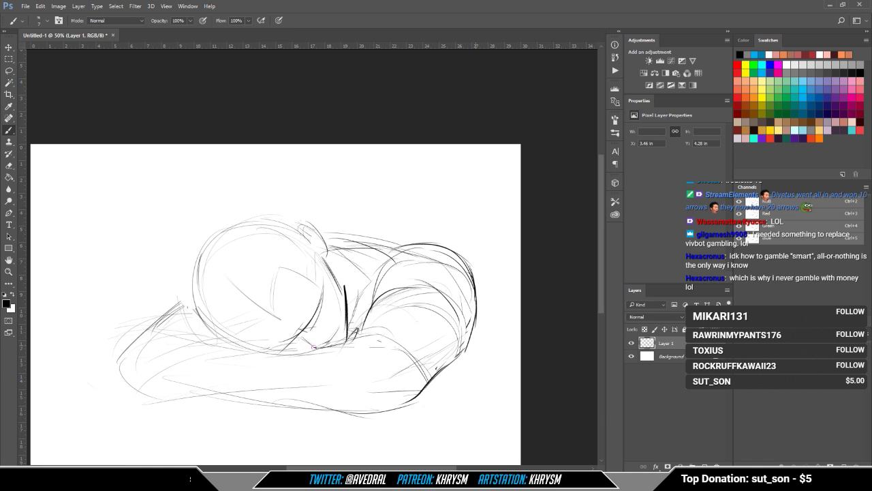
Step: Erase the heavy vertical neck stroke and redraw the curved contour from behind the head down to the arm
{"action": "key", "text": "e"}
{"action": "left_click_drag", "start_coordinate": [346, 278], "coordinate": [346, 321]}
{"action": "key", "text": "b"}
{"action": "mouse_move", "coordinate": [327, 264]}
{"action": "left_mouse_down"}
{"action": "mouse_move", "coordinate": [344, 300]}
{"action": "mouse_move", "coordinate": [344, 342]}
{"action": "left_mouse_up"}
{"action": "key", "text": "space"}
{"action": "left_click_drag", "start_coordinate": [406, 308], "coordinate": [400, 324]}
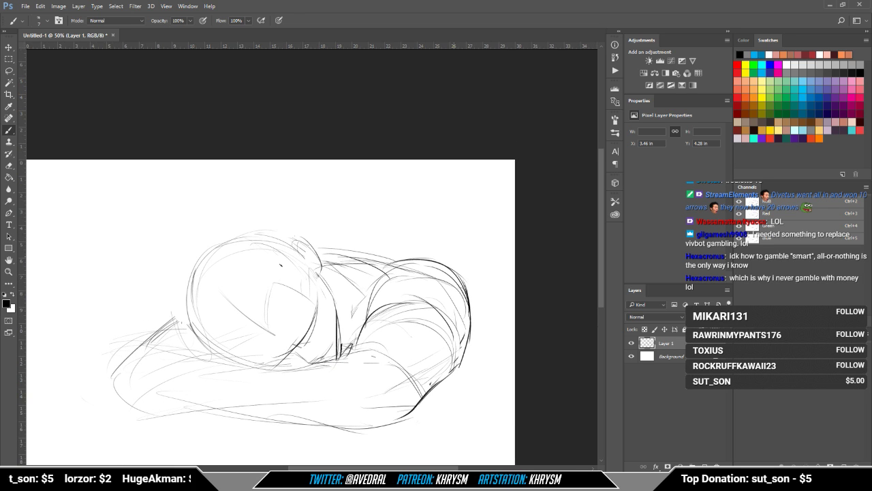
Step: Add light strokes along the side hairline and build up the left edge of the head outline
{"action": "left_click_drag", "start_coordinate": [275, 297], "coordinate": [270, 331]}
{"action": "left_click_drag", "start_coordinate": [195, 268], "coordinate": [190, 320]}
{"action": "left_click_drag", "start_coordinate": [202, 286], "coordinate": [199, 338]}
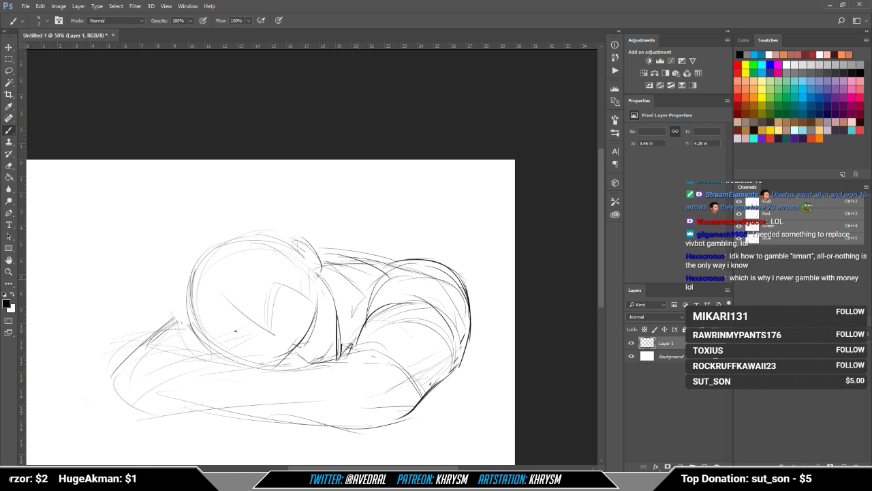
{"action": "left_click_drag", "start_coordinate": [205, 306], "coordinate": [184, 346]}
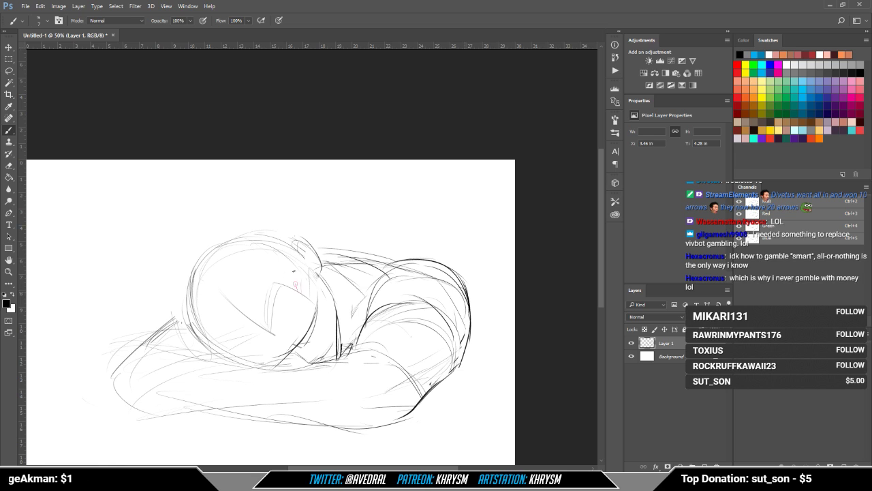
Step: Draw a pointed ear and jaw line on the head's right side, erase the lower-right head curve, and rough in facial strokes
{"action": "mouse_move", "coordinate": [294, 263]}
{"action": "left_mouse_down"}
{"action": "mouse_move", "coordinate": [303, 285]}
{"action": "mouse_move", "coordinate": [287, 232]}
{"action": "mouse_move", "coordinate": [336, 310]}
{"action": "left_mouse_up"}
{"action": "key", "text": "e"}
{"action": "key", "text": "b"}
{"action": "mouse_move", "coordinate": [319, 279]}
{"action": "left_mouse_down"}
{"action": "mouse_move", "coordinate": [335, 305]}
{"action": "mouse_move", "coordinate": [335, 341]}
{"action": "left_mouse_up"}
{"action": "key", "text": "e"}
{"action": "mouse_move", "coordinate": [314, 312]}
{"action": "left_mouse_down"}
{"action": "mouse_move", "coordinate": [306, 340]}
{"action": "mouse_move", "coordinate": [275, 363]}
{"action": "left_mouse_up"}
{"action": "key", "text": "b"}
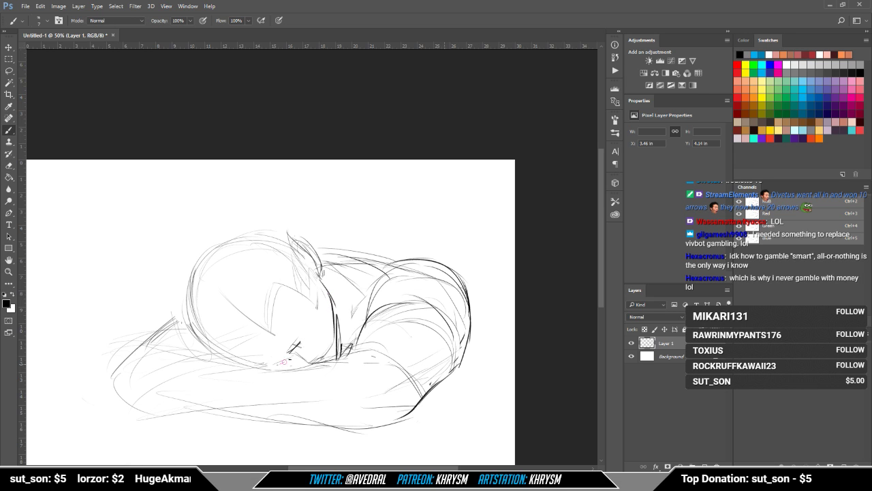
Step: Clean up the rough facial strokes and redraw the closed eyes and nose
{"action": "key", "text": "e"}
{"action": "left_click_drag", "start_coordinate": [314, 328], "coordinate": [311, 337]}
{"action": "key", "text": "b"}
{"action": "mouse_move", "coordinate": [316, 318]}
{"action": "left_mouse_down"}
{"action": "mouse_move", "coordinate": [311, 336]}
{"action": "mouse_move", "coordinate": [316, 317]}
{"action": "left_mouse_up"}
{"action": "key", "text": "e"}
{"action": "key", "text": "b"}
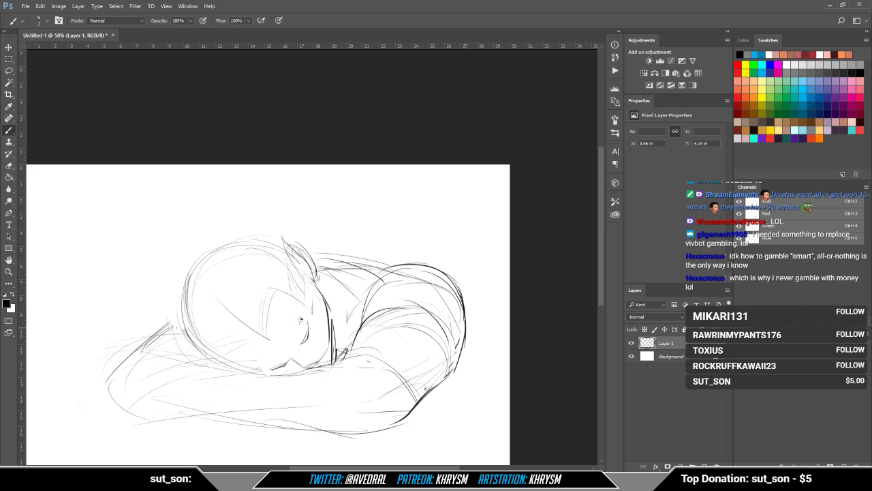
Step: Draw the lower face contour into the chin and jaw, and thicken the neck line beside it
{"action": "mouse_move", "coordinate": [262, 370]}
{"action": "left_mouse_down"}
{"action": "mouse_move", "coordinate": [289, 356]}
{"action": "mouse_move", "coordinate": [317, 364]}
{"action": "left_mouse_up"}
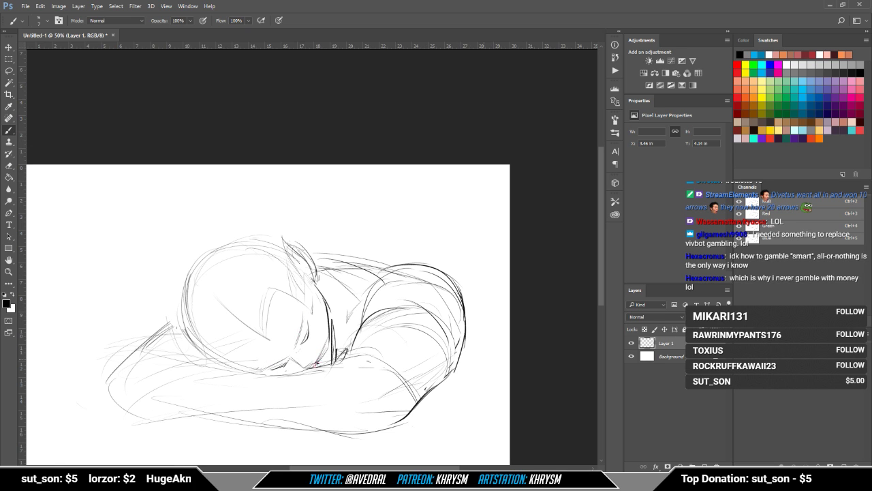
{"action": "left_click_drag", "start_coordinate": [334, 336], "coordinate": [334, 356]}
{"action": "left_click_drag", "start_coordinate": [352, 313], "coordinate": [350, 309]}
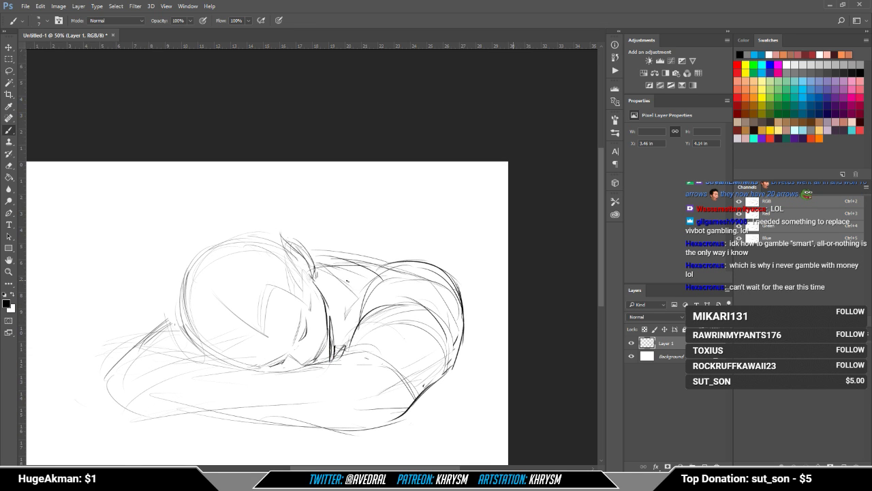
Step: Erase the heavy lines behind the ear and lightly redraw the ear's edge and side hairline
{"action": "key", "text": "e"}
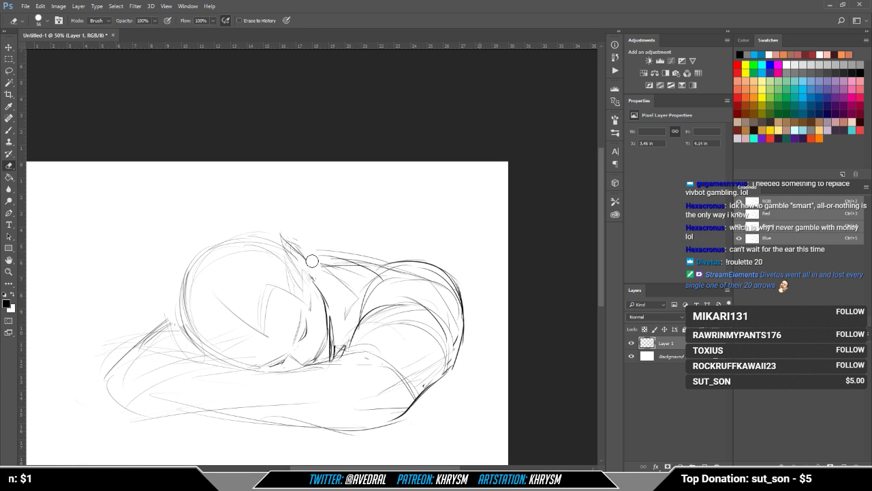
{"action": "key", "text": "b"}
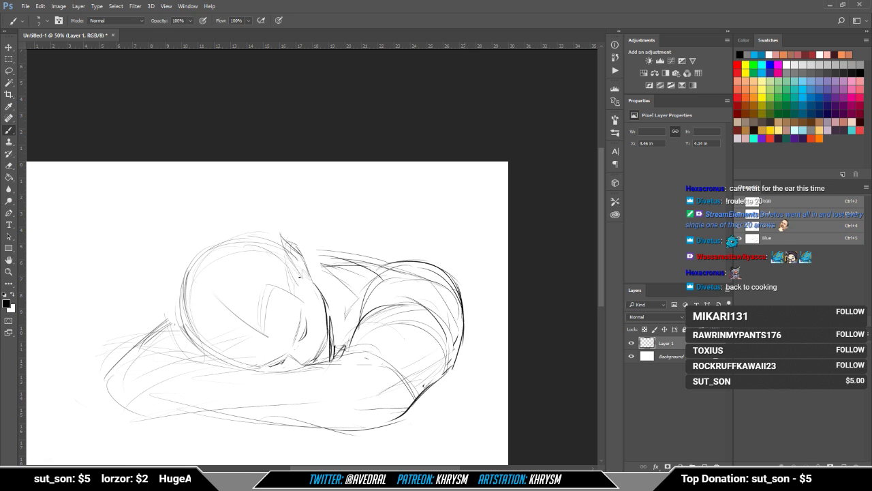
{"action": "left_click_drag", "start_coordinate": [310, 302], "coordinate": [311, 299]}
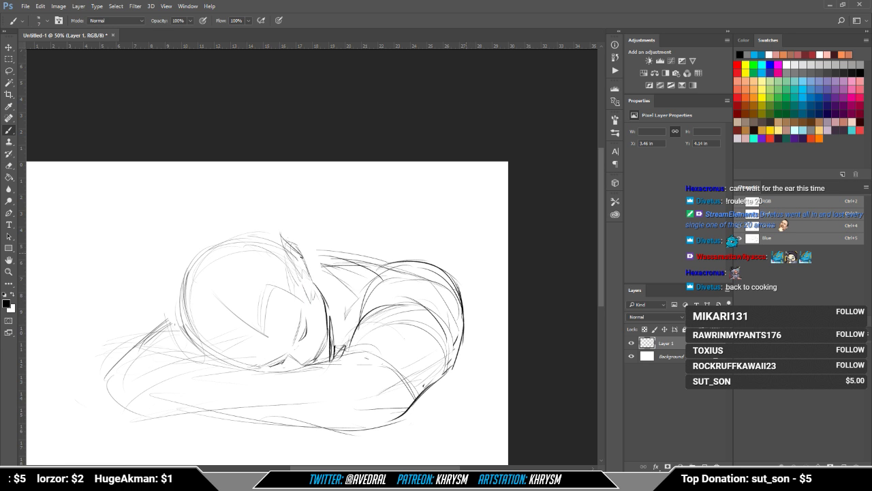
Step: Draw the ear's rounded outline and inner folds below the pointed tip, and erase excess lines near the lobe
{"action": "key", "text": "r"}
{"action": "mouse_move", "coordinate": [310, 253]}
{"action": "left_mouse_down"}
{"action": "mouse_move", "coordinate": [324, 262]}
{"action": "mouse_move", "coordinate": [339, 252]}
{"action": "left_mouse_up"}
{"action": "left_click_drag", "start_coordinate": [405, 366], "coordinate": [293, 407]}
{"action": "key", "text": "b"}
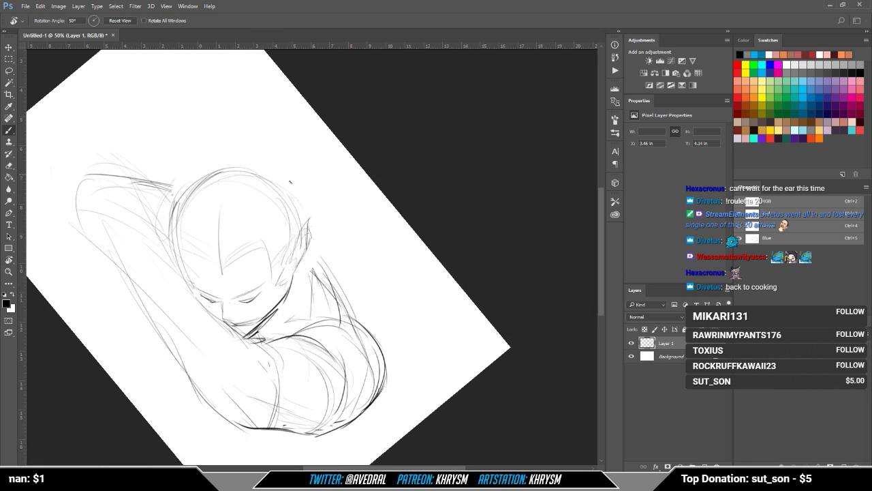
{"action": "mouse_move", "coordinate": [307, 253]}
{"action": "left_mouse_down"}
{"action": "mouse_move", "coordinate": [293, 286]}
{"action": "mouse_move", "coordinate": [305, 266]}
{"action": "mouse_move", "coordinate": [297, 279]}
{"action": "left_mouse_up"}
{"action": "left_click_drag", "start_coordinate": [316, 256], "coordinate": [328, 242]}
{"action": "key", "text": "e"}
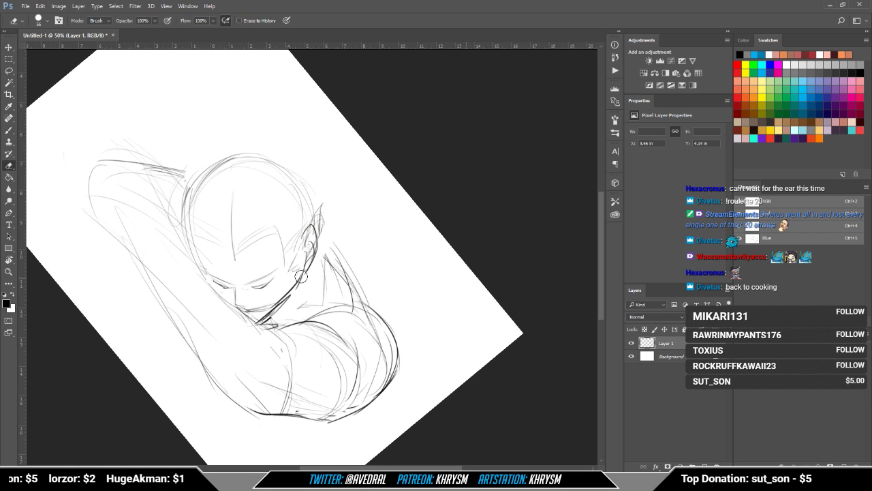
{"action": "mouse_move", "coordinate": [304, 274]}
{"action": "left_mouse_down"}
{"action": "mouse_move", "coordinate": [289, 298]}
{"action": "mouse_move", "coordinate": [310, 263]}
{"action": "left_mouse_up"}
{"action": "key", "text": "b"}
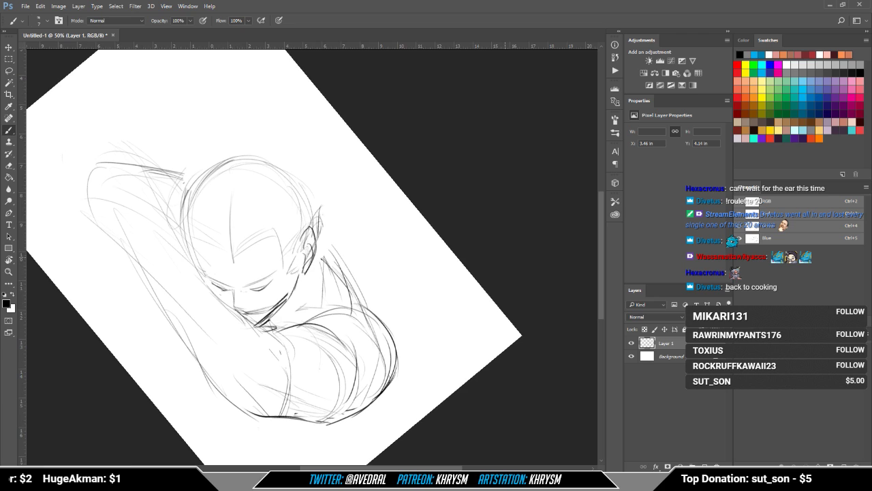
Step: Erase the thick jaw line and redraw a softer jaw with dark hatching under the chin
{"action": "key", "text": "e"}
{"action": "mouse_move", "coordinate": [290, 292]}
{"action": "left_mouse_down"}
{"action": "mouse_move", "coordinate": [264, 323]}
{"action": "mouse_move", "coordinate": [273, 313]}
{"action": "left_mouse_up"}
{"action": "key", "text": "b"}
{"action": "mouse_move", "coordinate": [260, 323]}
{"action": "left_mouse_down"}
{"action": "mouse_move", "coordinate": [289, 299]}
{"action": "mouse_move", "coordinate": [264, 308]}
{"action": "mouse_move", "coordinate": [262, 322]}
{"action": "mouse_move", "coordinate": [269, 312]}
{"action": "left_mouse_up"}
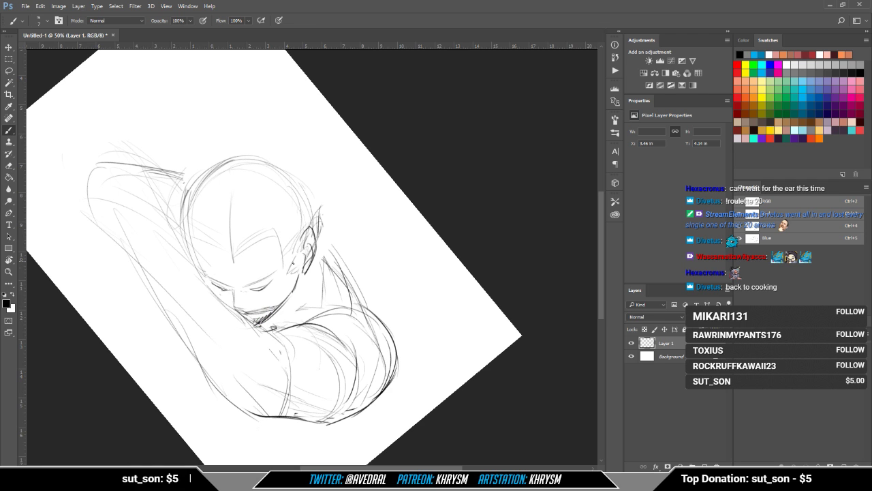
Step: Erase the ear's dark contours and redraw it as a slimmer shape with a small lobe
{"action": "mouse_move", "coordinate": [308, 274]}
{"action": "left_mouse_down"}
{"action": "mouse_move", "coordinate": [308, 252]}
{"action": "mouse_move", "coordinate": [306, 266]}
{"action": "left_mouse_up"}
{"action": "key", "text": "e"}
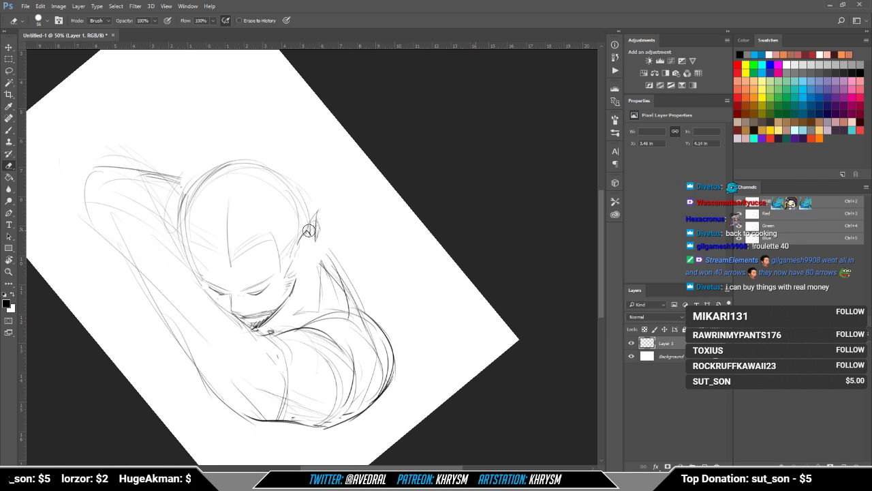
{"action": "key", "text": "b"}
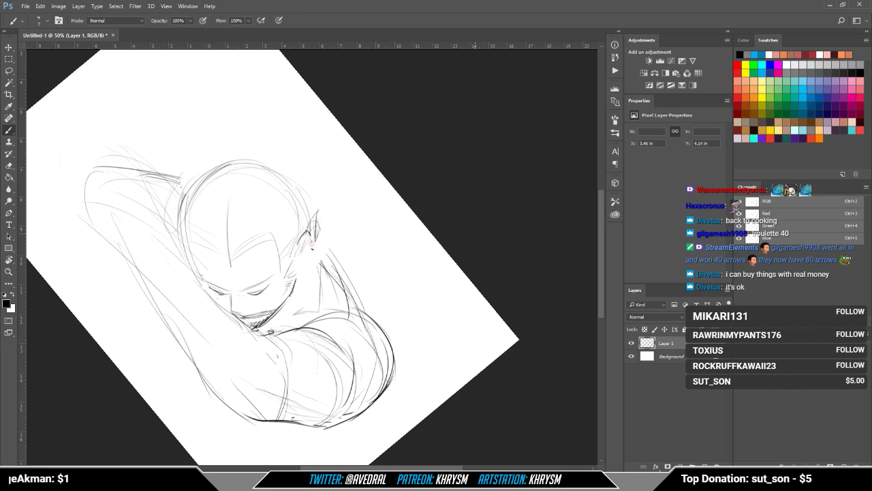
{"action": "left_click_drag", "start_coordinate": [311, 235], "coordinate": [307, 256]}
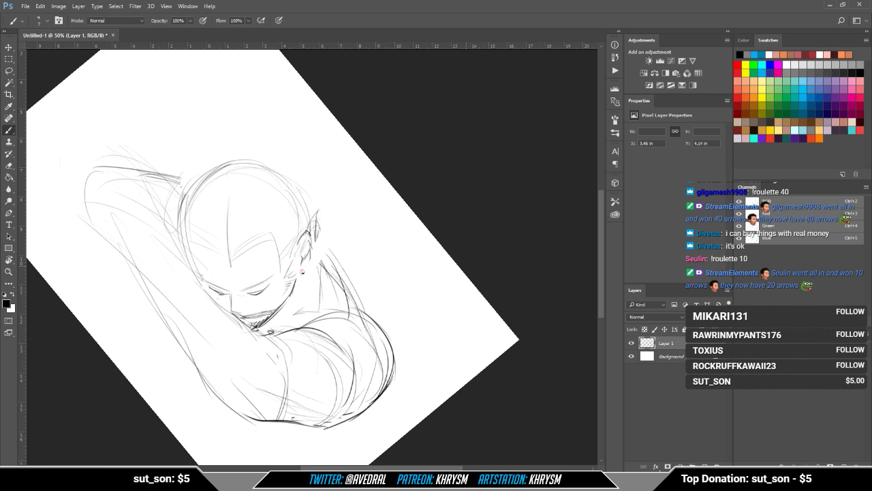
{"action": "left_click_drag", "start_coordinate": [307, 250], "coordinate": [305, 254]}
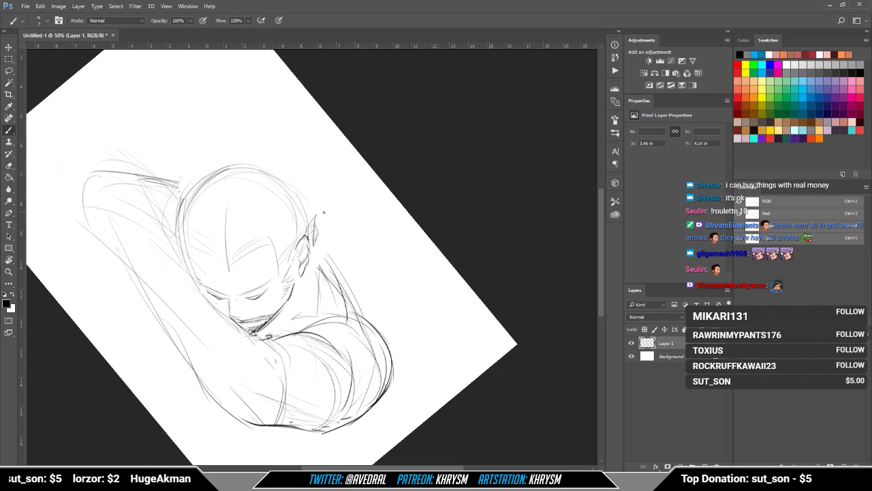
{"action": "key", "text": "e"}
{"action": "right_click", "coordinate": [348, 236]}
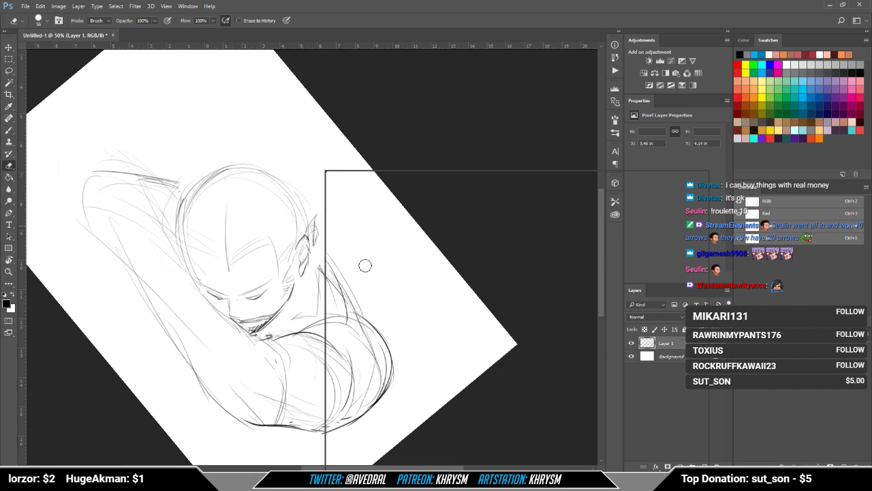
{"action": "key", "text": "Escape"}
{"action": "key", "text": "b"}
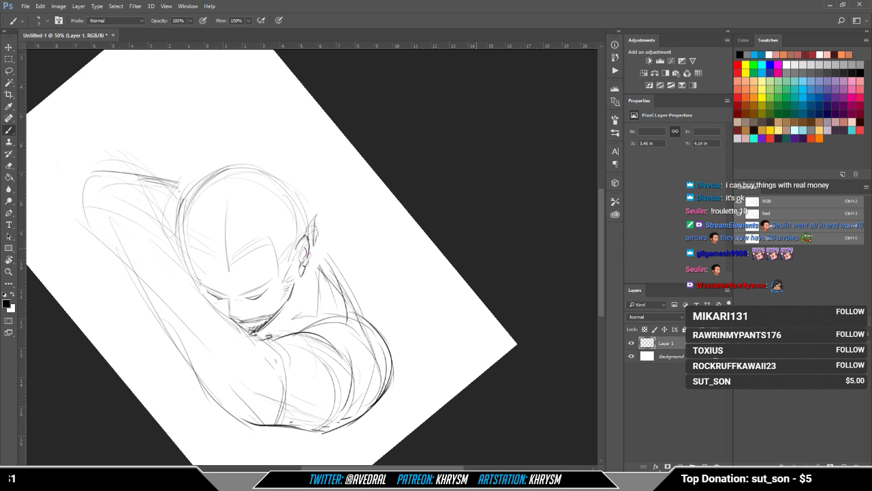
Step: Refine the ear's inner fold by alternately erasing and redrawing its small lines
{"action": "key", "text": "e"}
{"action": "key", "text": "b"}
{"action": "key", "text": "e"}
{"action": "key", "text": "b"}
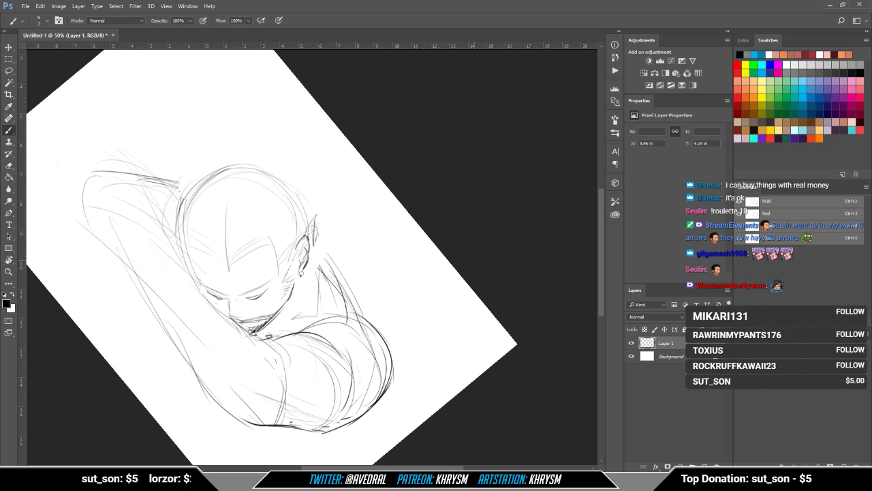
Step: Clean up and redraw the earlobe, and erase stray lines between the ear's outer edge and pointed tip
{"action": "key", "text": "e"}
{"action": "left_click_drag", "start_coordinate": [306, 261], "coordinate": [303, 272]}
{"action": "key", "text": "b"}
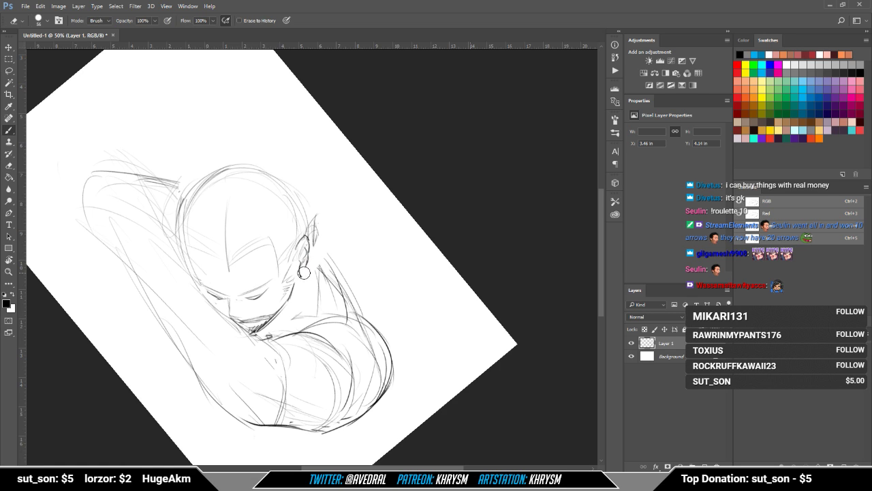
{"action": "key", "text": "e"}
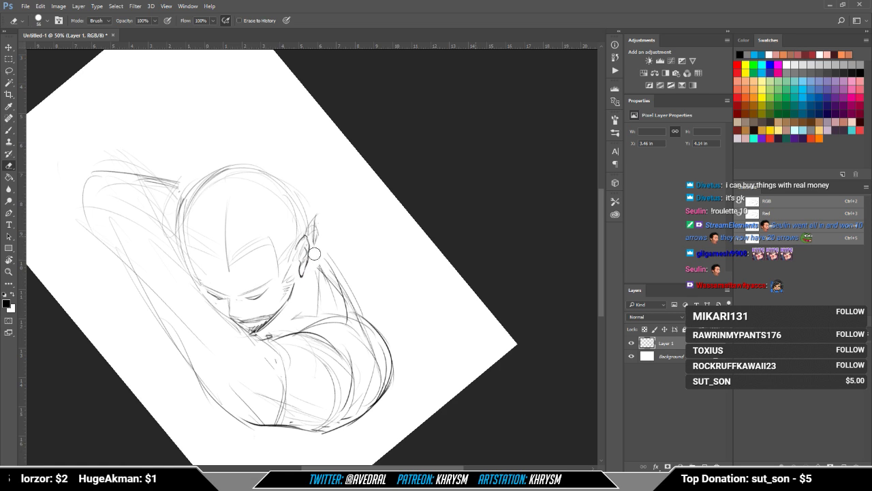
{"action": "mouse_move", "coordinate": [306, 241]}
{"action": "left_mouse_down"}
{"action": "mouse_move", "coordinate": [305, 253]}
{"action": "mouse_move", "coordinate": [306, 243]}
{"action": "mouse_move", "coordinate": [307, 254]}
{"action": "mouse_move", "coordinate": [328, 230]}
{"action": "left_mouse_up"}
{"action": "key", "text": "b"}
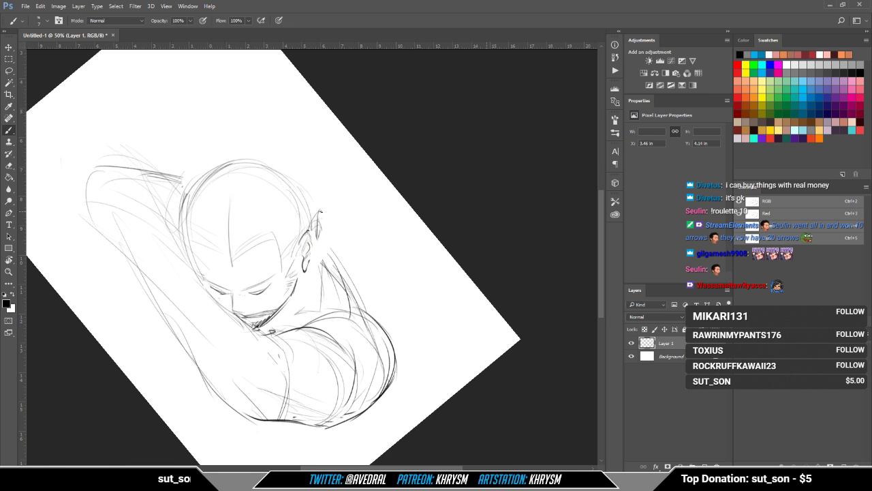
Step: Sketch curved hair locks falling over the left of the forehead and darken the hairline toward the ear
{"action": "left_click_drag", "start_coordinate": [341, 261], "coordinate": [349, 261]}
{"action": "mouse_move", "coordinate": [230, 253]}
{"action": "left_mouse_down"}
{"action": "mouse_move", "coordinate": [213, 238]}
{"action": "mouse_move", "coordinate": [204, 276]}
{"action": "left_mouse_up"}
{"action": "mouse_move", "coordinate": [224, 233]}
{"action": "left_mouse_down"}
{"action": "mouse_move", "coordinate": [195, 256]}
{"action": "mouse_move", "coordinate": [203, 265]}
{"action": "mouse_move", "coordinate": [230, 243]}
{"action": "mouse_move", "coordinate": [240, 254]}
{"action": "mouse_move", "coordinate": [225, 298]}
{"action": "left_mouse_up"}
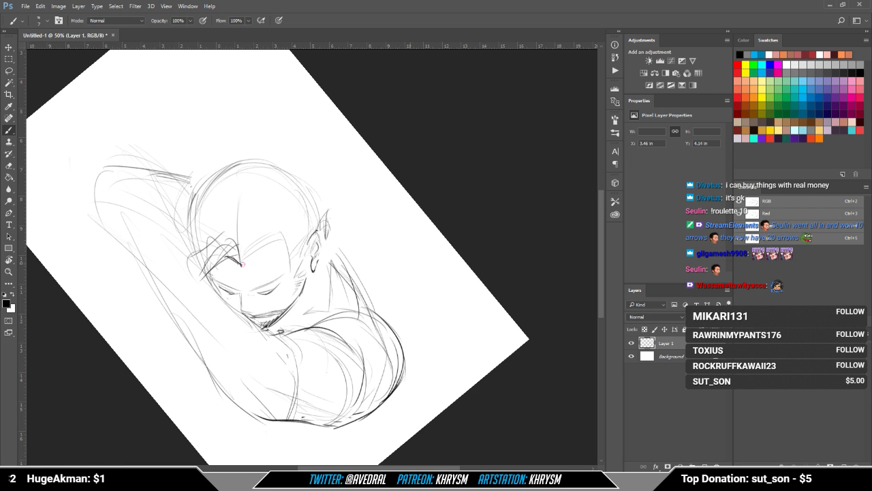
{"action": "mouse_move", "coordinate": [242, 264]}
{"action": "left_mouse_down"}
{"action": "mouse_move", "coordinate": [285, 247]}
{"action": "mouse_move", "coordinate": [289, 262]}
{"action": "mouse_move", "coordinate": [317, 250]}
{"action": "left_mouse_up"}
Step: Erase the upper-left head outline and redraw a lower, flatter crown across the top of the head
{"action": "key", "text": "e"}
{"action": "mouse_move", "coordinate": [210, 194]}
{"action": "left_mouse_down"}
{"action": "mouse_move", "coordinate": [271, 170]}
{"action": "mouse_move", "coordinate": [227, 171]}
{"action": "left_mouse_up"}
{"action": "key", "text": "b"}
{"action": "left_click_drag", "start_coordinate": [196, 224], "coordinate": [224, 180]}
{"action": "mouse_move", "coordinate": [197, 207]}
{"action": "left_mouse_down"}
{"action": "mouse_move", "coordinate": [251, 177]}
{"action": "mouse_move", "coordinate": [276, 180]}
{"action": "left_mouse_up"}
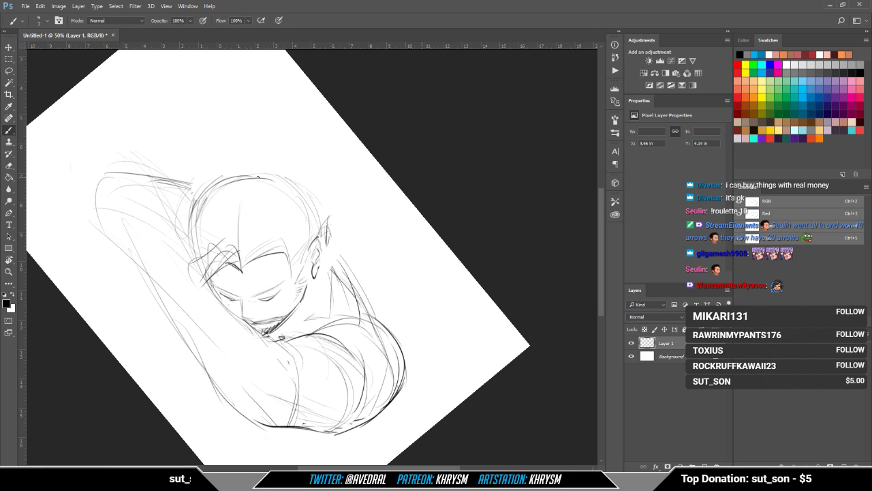
Step: Erase leftover construction lines inside the upper-left head and sketch hair strokes from the crown down toward the ear
{"action": "key", "text": "e"}
{"action": "mouse_move", "coordinate": [222, 179]}
{"action": "left_mouse_down"}
{"action": "mouse_move", "coordinate": [187, 222]}
{"action": "mouse_move", "coordinate": [203, 205]}
{"action": "mouse_move", "coordinate": [217, 232]}
{"action": "left_mouse_up"}
{"action": "key", "text": "b"}
{"action": "left_click_drag", "start_coordinate": [286, 186], "coordinate": [310, 236]}
{"action": "left_click_drag", "start_coordinate": [306, 196], "coordinate": [307, 245]}
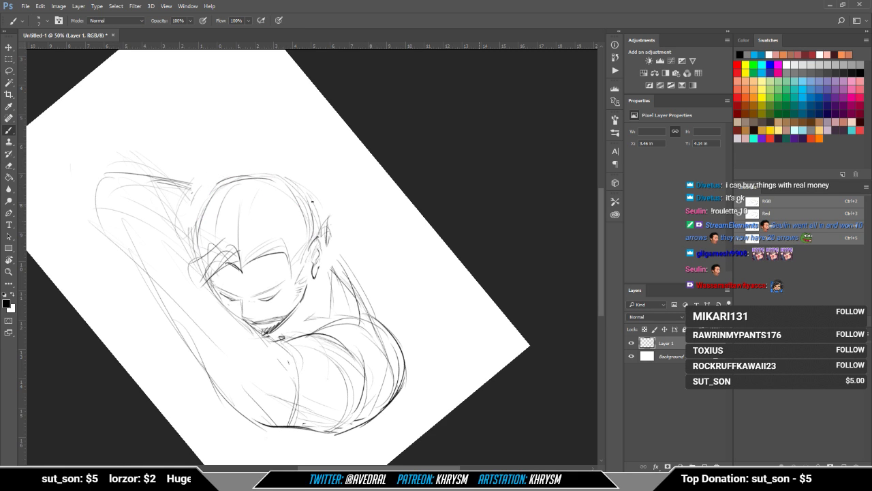
{"action": "key", "text": "Escape"}
{"action": "left_click_drag", "start_coordinate": [308, 200], "coordinate": [292, 199]}
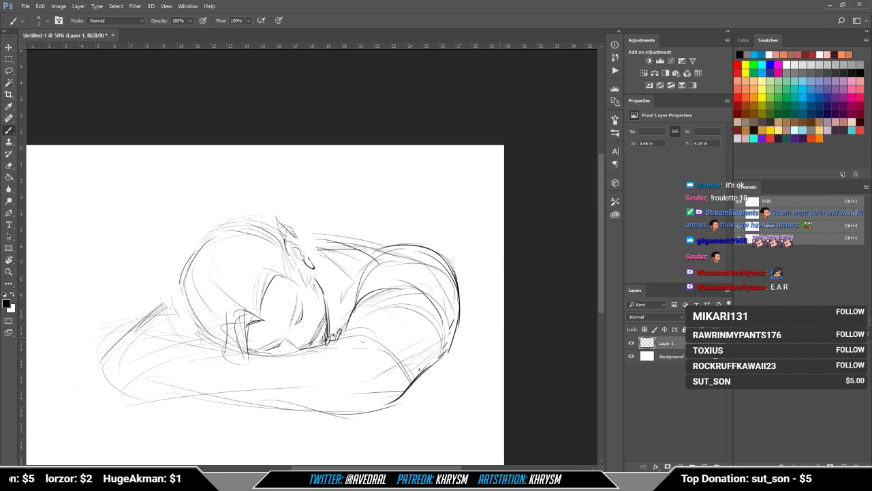
Step: Erase the ear's pointed tip and sketch sideburn hair strokes around the ear with the canvas rotated
{"action": "key", "text": "r"}
{"action": "left_click_drag", "start_coordinate": [357, 377], "coordinate": [216, 344]}
{"action": "key", "text": "b"}
{"action": "left_click_drag", "start_coordinate": [293, 239], "coordinate": [319, 227]}
{"action": "mouse_move", "coordinate": [295, 248]}
{"action": "left_mouse_down"}
{"action": "mouse_move", "coordinate": [318, 229]}
{"action": "mouse_move", "coordinate": [303, 244]}
{"action": "left_mouse_up"}
{"action": "key", "text": "e"}
{"action": "left_click_drag", "start_coordinate": [331, 217], "coordinate": [323, 246]}
{"action": "key", "text": "b"}
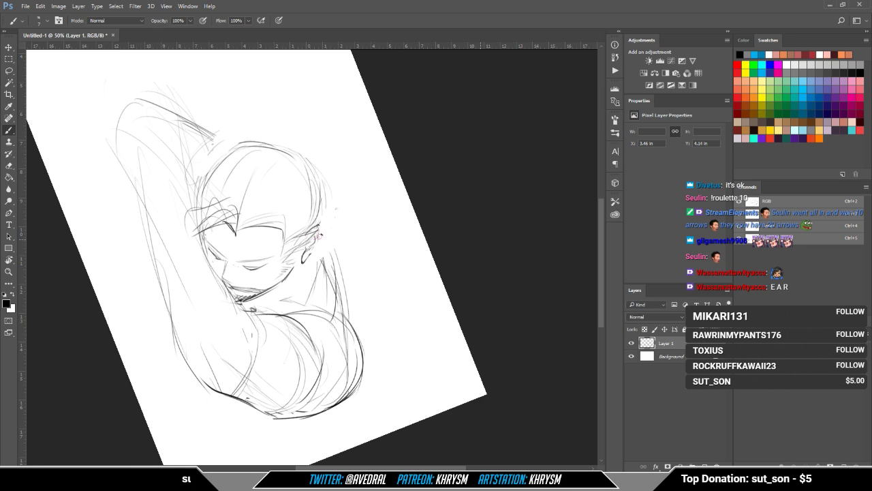
{"action": "left_click_drag", "start_coordinate": [286, 270], "coordinate": [301, 264]}
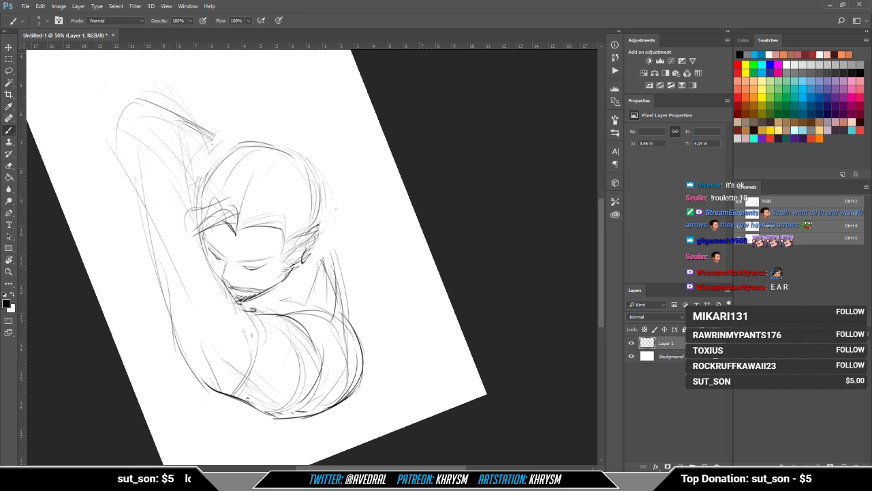
{"action": "key", "text": "Escape"}
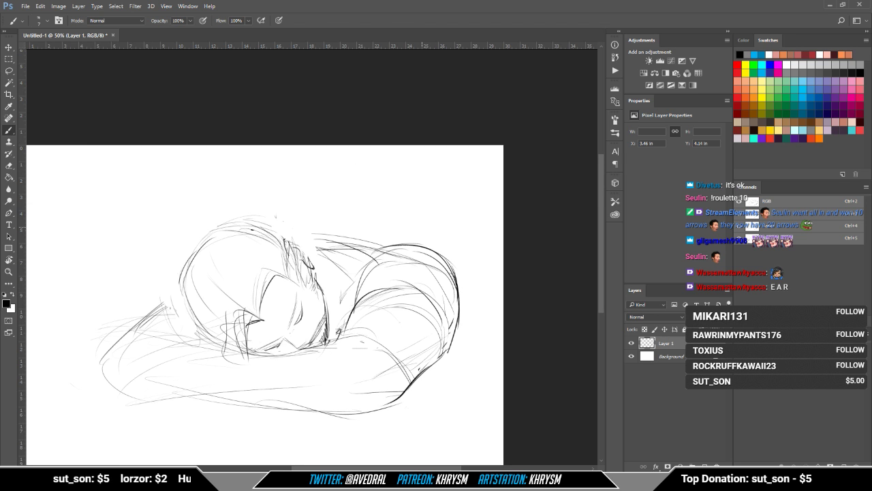
Step: Sketch a tied ponytail with a hair tie and loose pointed ends at the back of the head
{"action": "mouse_move", "coordinate": [188, 261]}
{"action": "left_mouse_down"}
{"action": "mouse_move", "coordinate": [181, 250]}
{"action": "mouse_move", "coordinate": [203, 239]}
{"action": "left_mouse_up"}
{"action": "key", "text": "r"}
{"action": "mouse_move", "coordinate": [288, 189]}
{"action": "left_mouse_down"}
{"action": "mouse_move", "coordinate": [377, 247]}
{"action": "mouse_move", "coordinate": [375, 279]}
{"action": "left_mouse_up"}
{"action": "mouse_move", "coordinate": [322, 242]}
{"action": "left_mouse_down"}
{"action": "mouse_move", "coordinate": [364, 347]}
{"action": "mouse_move", "coordinate": [402, 341]}
{"action": "left_mouse_up"}
{"action": "key", "text": "b"}
{"action": "mouse_move", "coordinate": [248, 197]}
{"action": "left_mouse_down"}
{"action": "mouse_move", "coordinate": [217, 192]}
{"action": "mouse_move", "coordinate": [206, 203]}
{"action": "mouse_move", "coordinate": [242, 170]}
{"action": "mouse_move", "coordinate": [232, 179]}
{"action": "mouse_move", "coordinate": [274, 183]}
{"action": "mouse_move", "coordinate": [274, 192]}
{"action": "mouse_move", "coordinate": [266, 151]}
{"action": "mouse_move", "coordinate": [278, 195]}
{"action": "mouse_move", "coordinate": [276, 166]}
{"action": "mouse_move", "coordinate": [298, 187]}
{"action": "mouse_move", "coordinate": [282, 206]}
{"action": "left_mouse_up"}
{"action": "left_click_drag", "start_coordinate": [272, 167], "coordinate": [235, 146]}
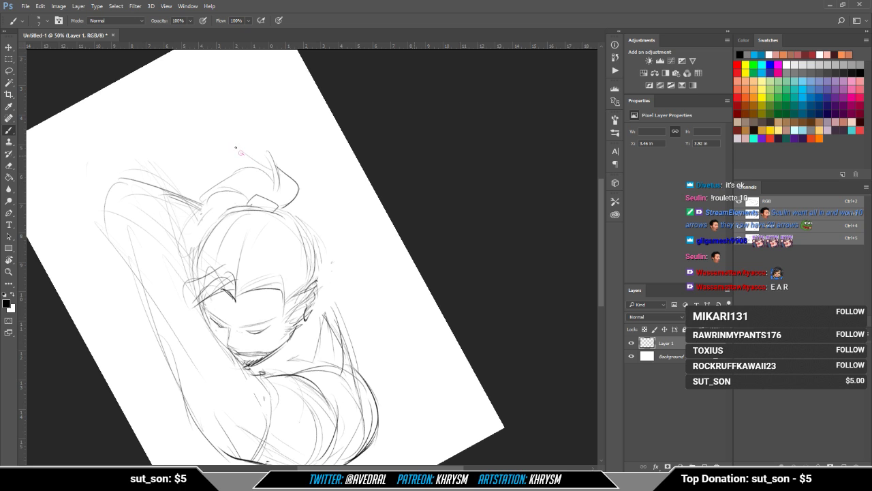
{"action": "key", "text": "Escape"}
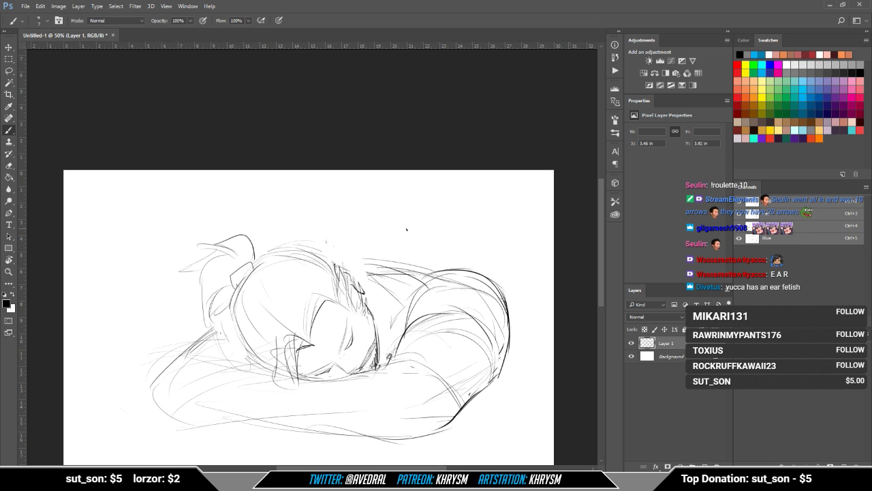
Step: Redraw the folded arm's outline in darker lines from behind the head around the left elbow
{"action": "key", "text": "space"}
{"action": "left_click_drag", "start_coordinate": [406, 359], "coordinate": [405, 339]}
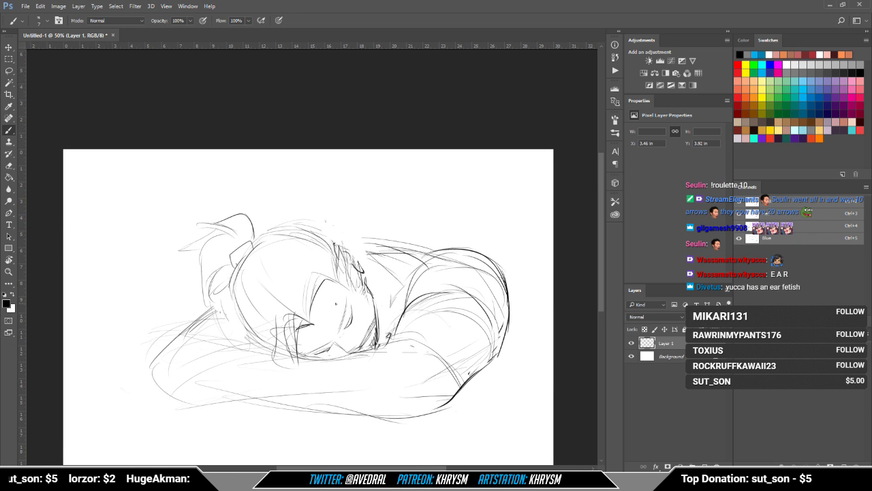
{"action": "mouse_move", "coordinate": [233, 295]}
{"action": "left_mouse_down"}
{"action": "mouse_move", "coordinate": [182, 335]}
{"action": "mouse_move", "coordinate": [163, 374]}
{"action": "mouse_move", "coordinate": [173, 340]}
{"action": "mouse_move", "coordinate": [156, 381]}
{"action": "mouse_move", "coordinate": [236, 402]}
{"action": "left_mouse_up"}
{"action": "key", "text": "e"}
{"action": "key", "text": "b"}
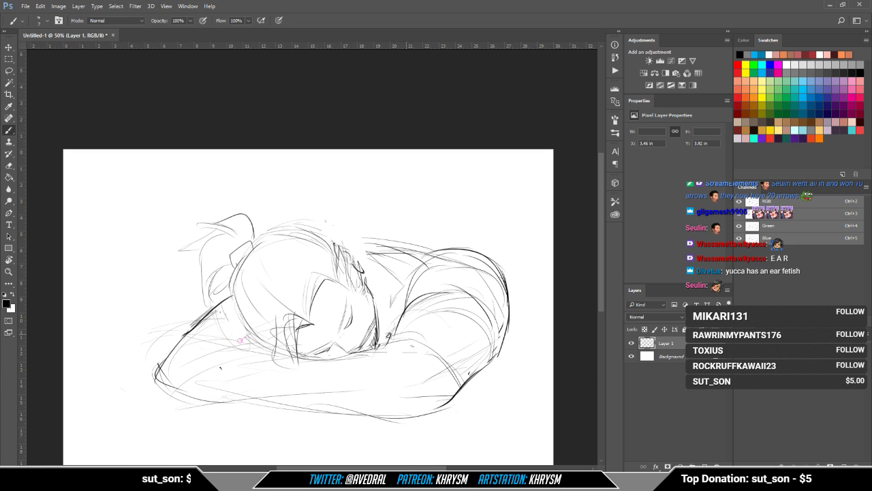
Step: Sketch a sleeve fold and contour lines across the front forearm, and firm up its upper edge below the chin
{"action": "mouse_move", "coordinate": [249, 334]}
{"action": "left_mouse_down"}
{"action": "mouse_move", "coordinate": [219, 385]}
{"action": "mouse_move", "coordinate": [300, 349]}
{"action": "left_mouse_up"}
{"action": "left_click_drag", "start_coordinate": [226, 381], "coordinate": [296, 383]}
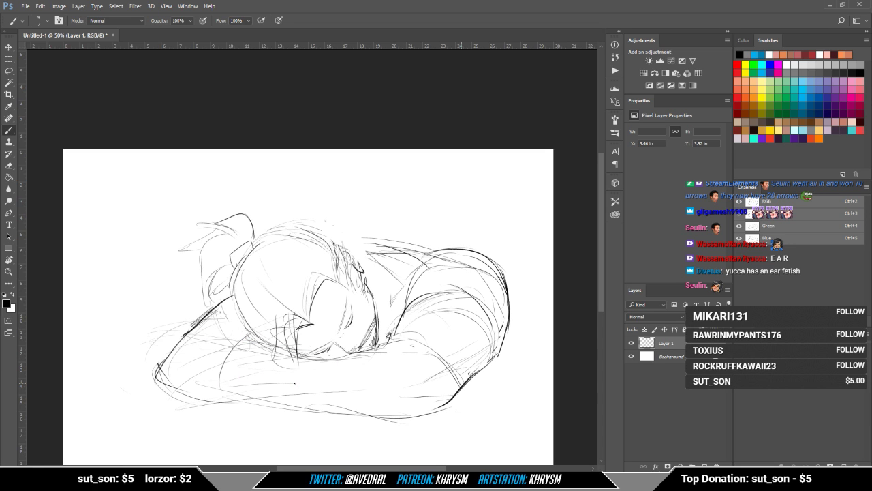
{"action": "left_click_drag", "start_coordinate": [326, 358], "coordinate": [321, 381]}
{"action": "left_click_drag", "start_coordinate": [242, 395], "coordinate": [328, 393]}
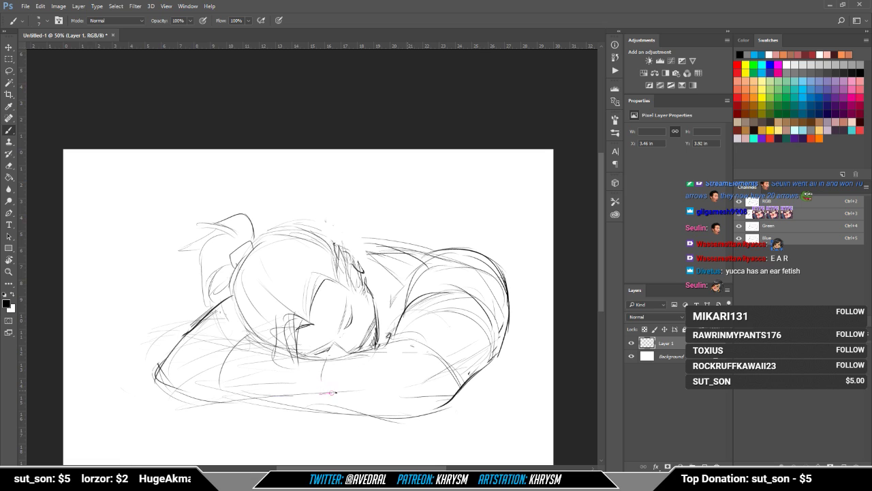
{"action": "mouse_move", "coordinate": [355, 356]}
{"action": "left_mouse_down"}
{"action": "mouse_move", "coordinate": [419, 338]}
{"action": "mouse_move", "coordinate": [433, 358]}
{"action": "left_mouse_up"}
{"action": "left_click_drag", "start_coordinate": [345, 373], "coordinate": [391, 387]}
Step: Erase the rough lines inside and along the underside of the front forearm with a 56 px hard round eraser
{"action": "key", "text": "e"}
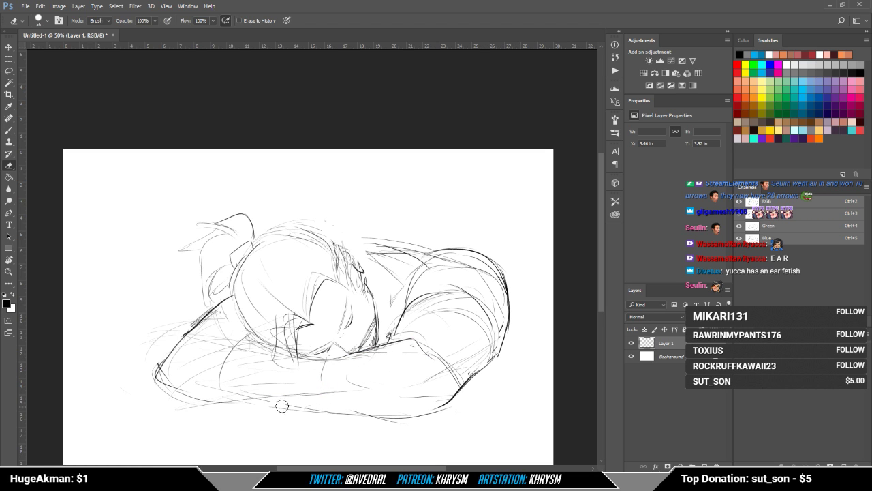
{"action": "left_click", "coordinate": [443, 267]}
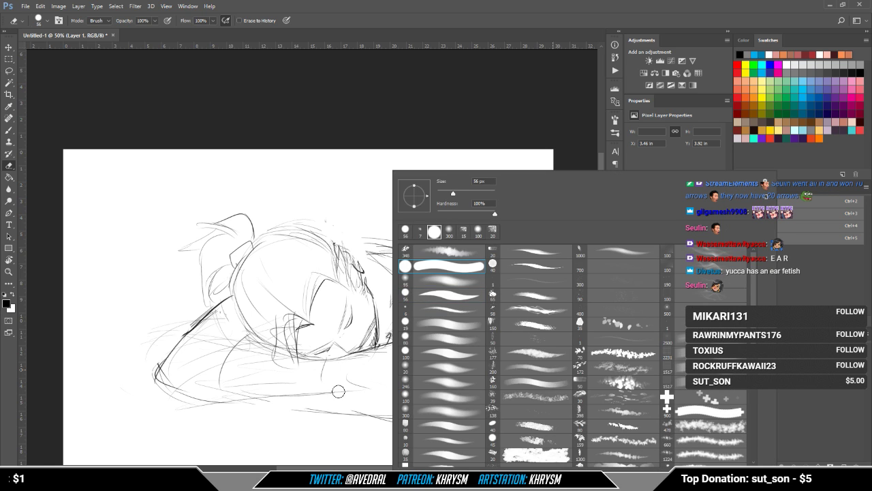
{"action": "left_click", "coordinate": [243, 410]}
{"action": "mouse_move", "coordinate": [262, 413]}
{"action": "left_mouse_down"}
{"action": "mouse_move", "coordinate": [418, 405]}
{"action": "mouse_move", "coordinate": [370, 391]}
{"action": "mouse_move", "coordinate": [364, 375]}
{"action": "mouse_move", "coordinate": [349, 371]}
{"action": "left_mouse_up"}
{"action": "key", "text": "space"}
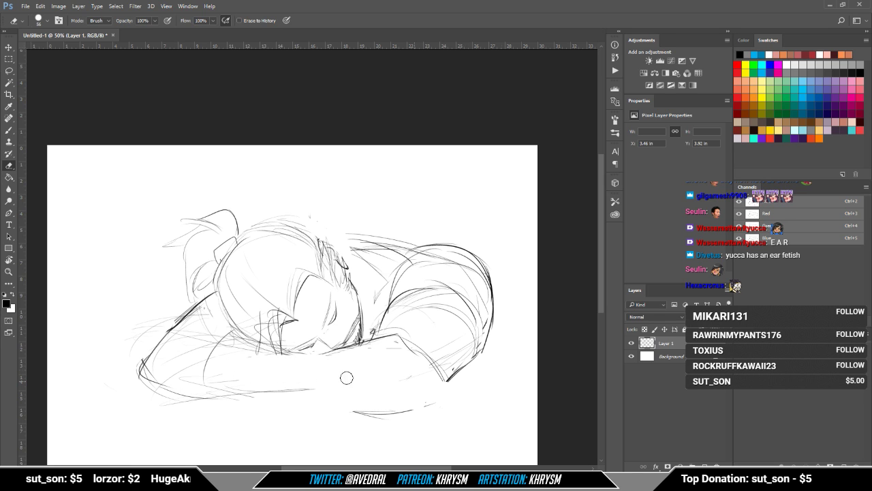
{"action": "mouse_move", "coordinate": [266, 360]}
{"action": "left_mouse_down"}
{"action": "mouse_move", "coordinate": [259, 358]}
{"action": "mouse_move", "coordinate": [314, 368]}
{"action": "left_mouse_up"}
Step: Redraw the closed eyes with darker lash lines and rough in the nose, with the canvas rotated to face upright
{"action": "key", "text": "b"}
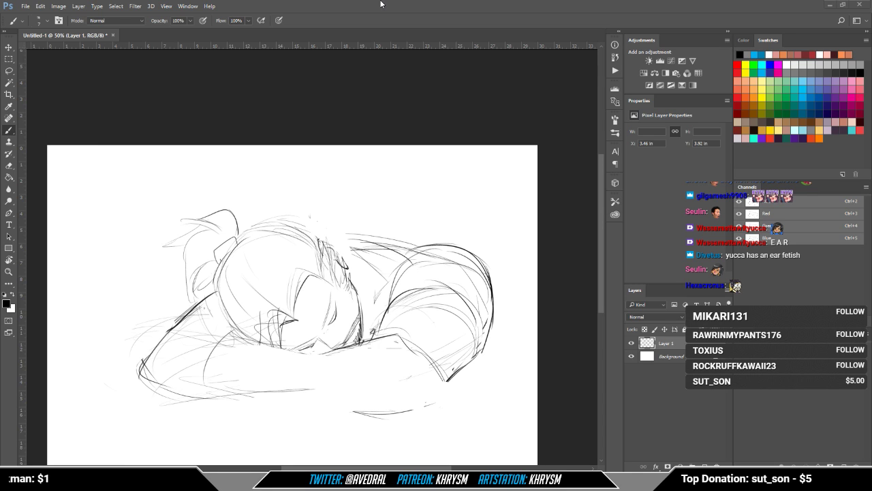
{"action": "left_click_drag", "start_coordinate": [326, 248], "coordinate": [338, 241]}
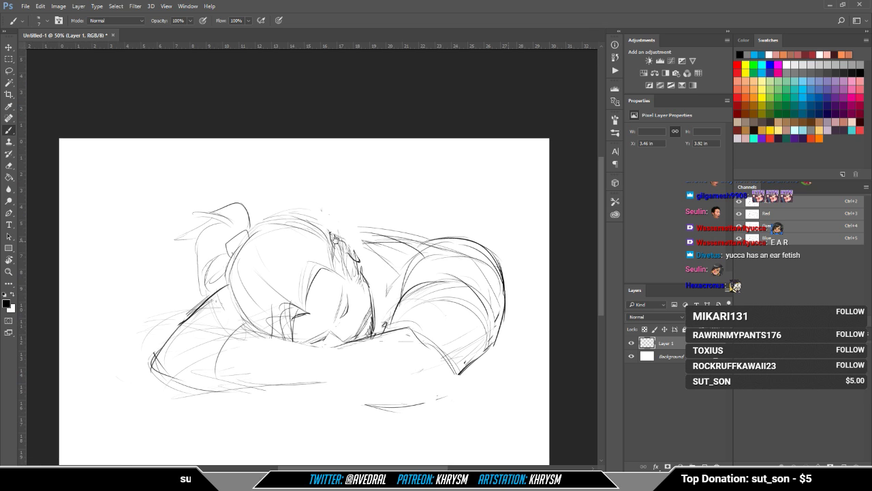
{"action": "key", "text": "r"}
{"action": "left_click_drag", "start_coordinate": [435, 404], "coordinate": [317, 449]}
{"action": "key", "text": "b"}
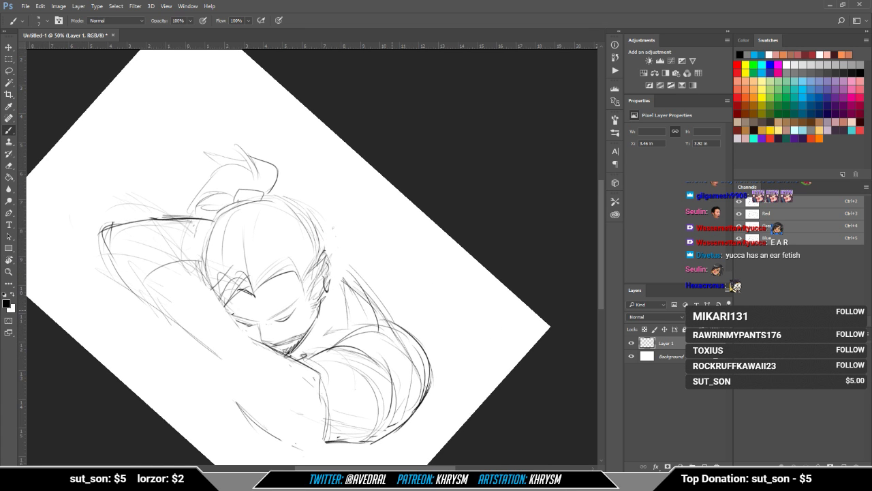
{"action": "key", "text": "e"}
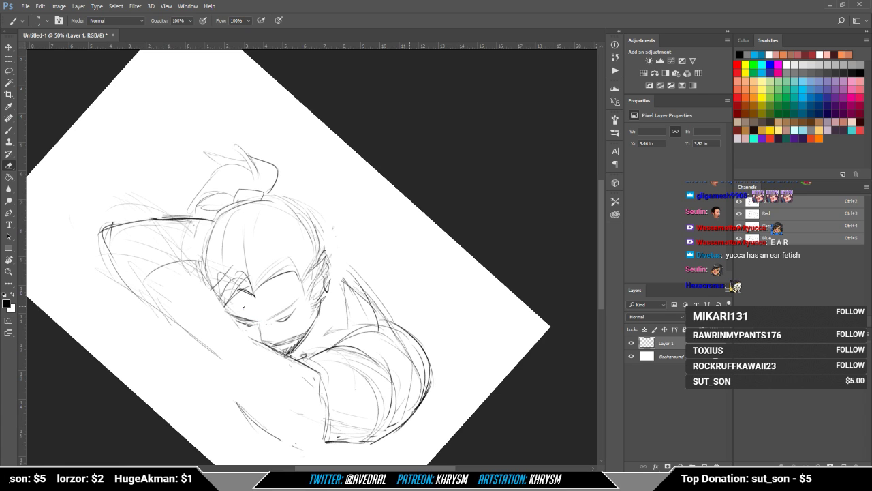
{"action": "key", "text": "b"}
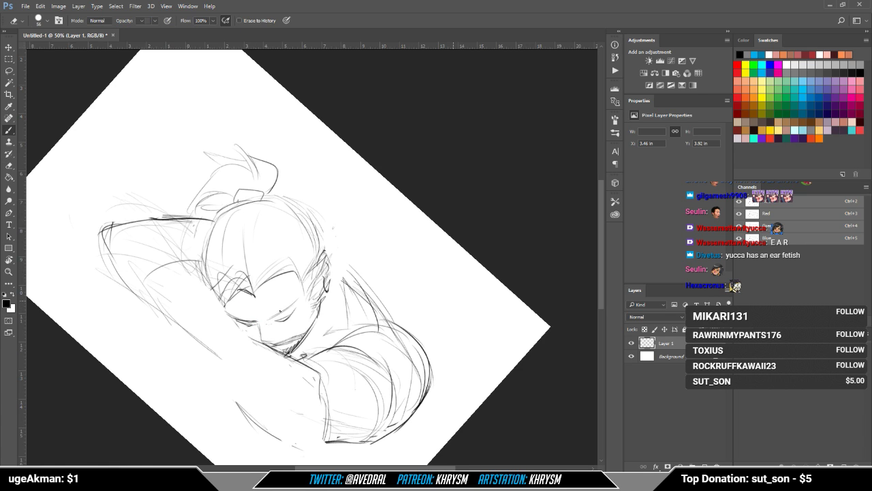
{"action": "left_click_drag", "start_coordinate": [296, 300], "coordinate": [271, 318]}
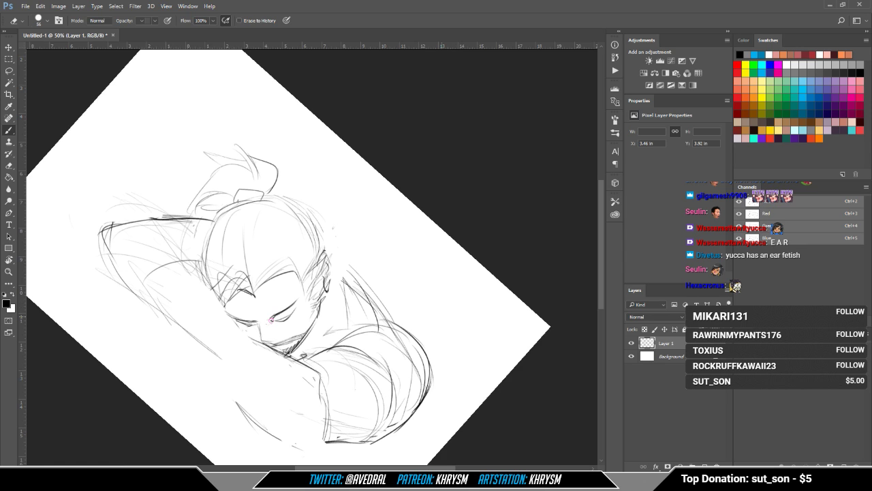
{"action": "key", "text": "b"}
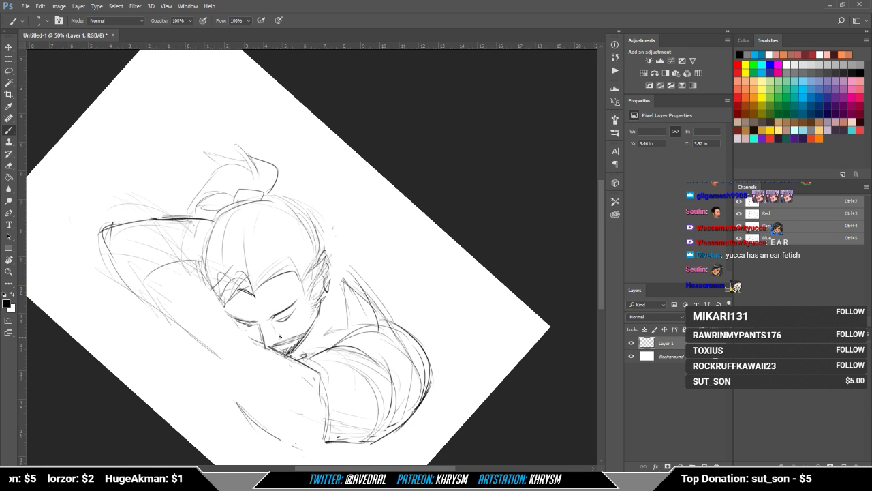
{"action": "key", "text": "e"}
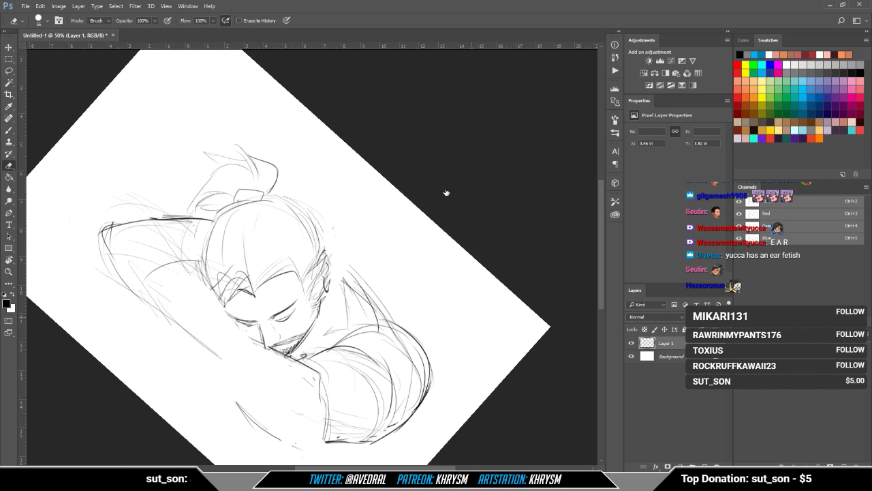
{"action": "key", "text": "Escape"}
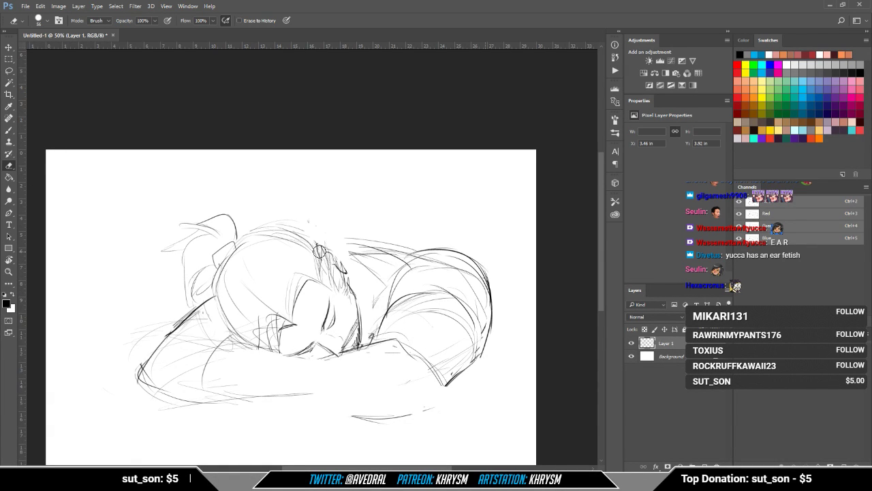
Step: Refine the nose outline down to its tip against the arm and darken the lashes of the closed eyes
{"action": "key", "text": "r"}
{"action": "left_click_drag", "start_coordinate": [319, 251], "coordinate": [332, 289]}
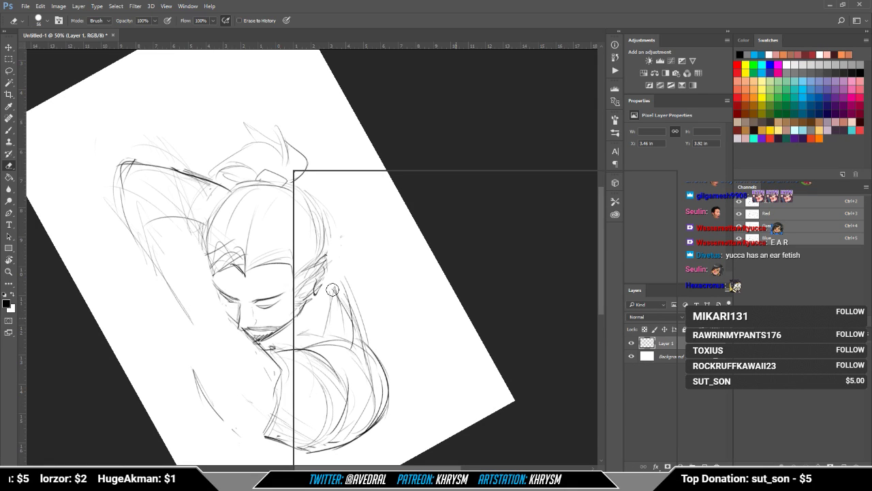
{"action": "right_click", "coordinate": [332, 290]}
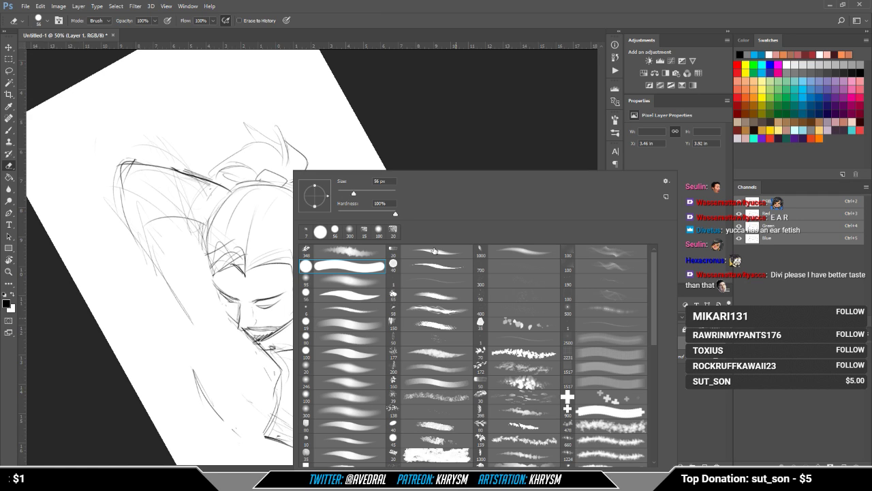
{"action": "key", "text": "b"}
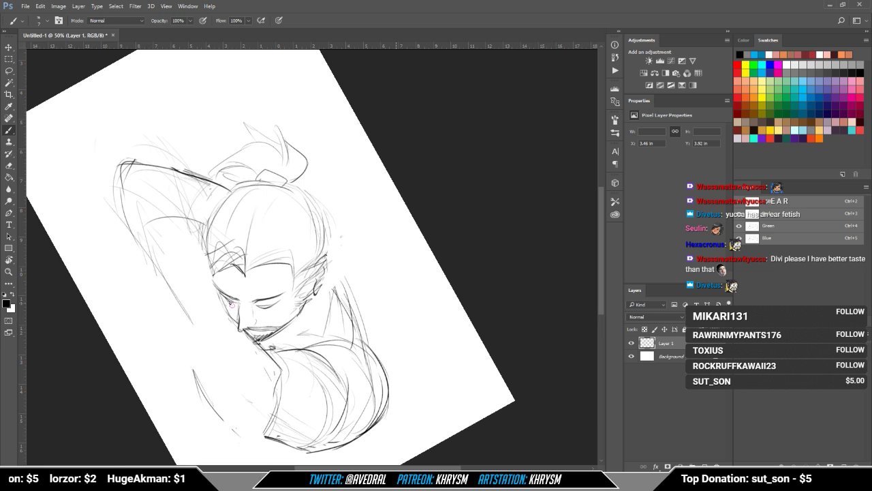
{"action": "left_click_drag", "start_coordinate": [407, 276], "coordinate": [415, 309]}
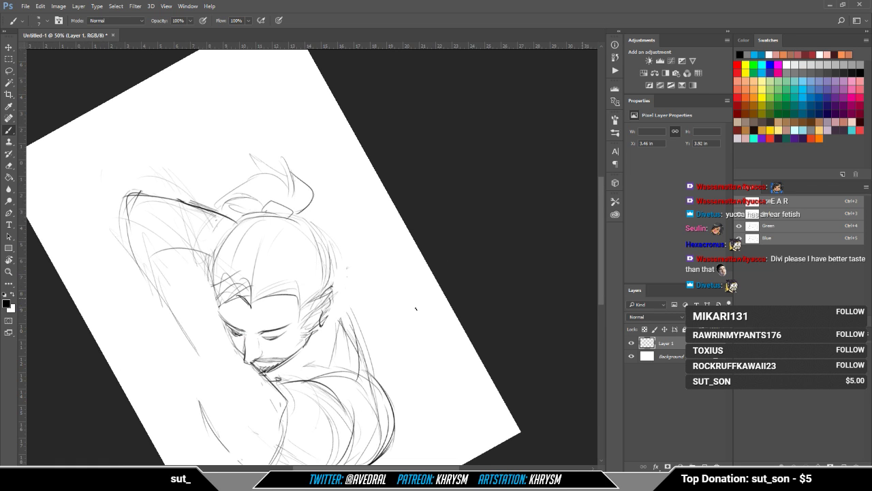
{"action": "key", "text": "Escape"}
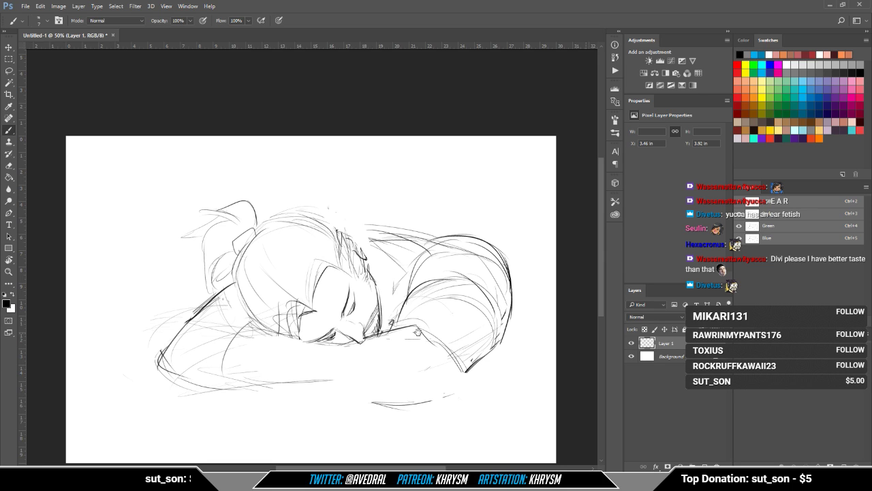
Step: Sketch short beard strokes along the jaw between the ear and chin
{"action": "left_click_drag", "start_coordinate": [418, 332], "coordinate": [322, 345]}
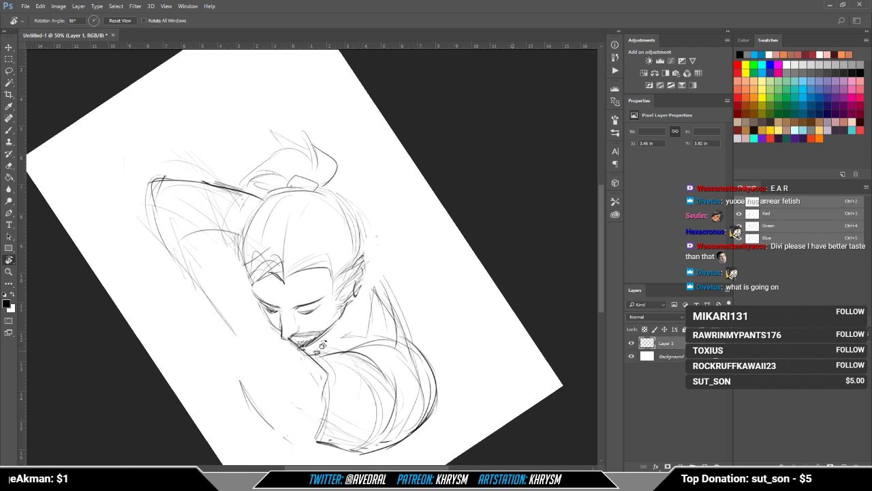
{"action": "left_click_drag", "start_coordinate": [323, 346], "coordinate": [317, 354]}
{"action": "key", "text": "e"}
{"action": "key", "text": "b"}
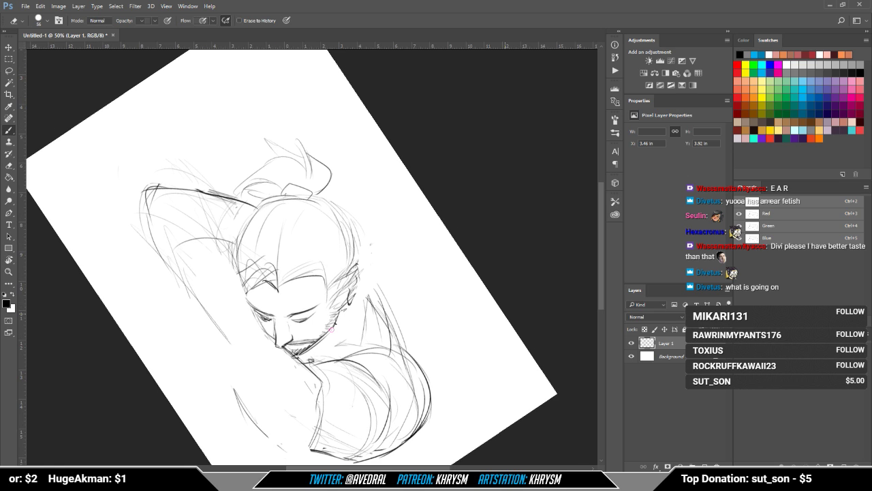
{"action": "key", "text": "b"}
{"action": "left_click_drag", "start_coordinate": [353, 315], "coordinate": [339, 327]}
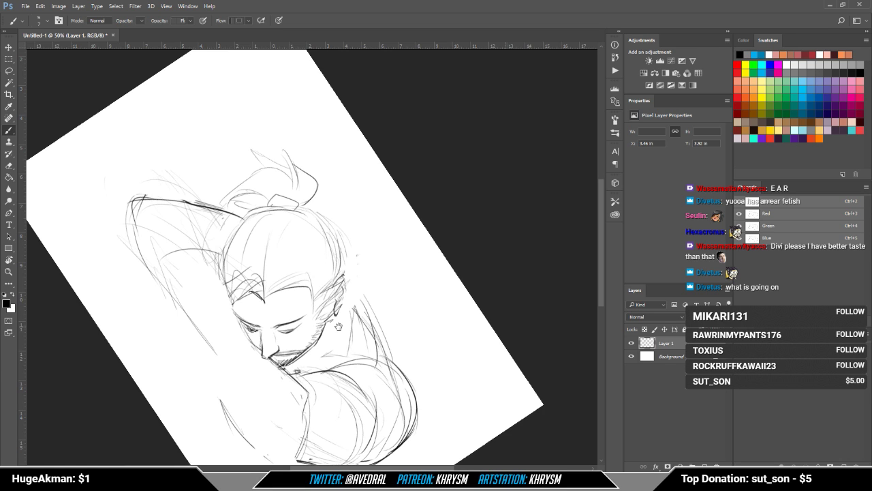
Step: Undo the last few strokes and erase the mustache and chin shading below the nose
{"action": "left_click_drag", "start_coordinate": [338, 327], "coordinate": [336, 325]}
{"action": "key", "text": "ctrl+alt+z"}
{"action": "key", "text": "ctrl+alt+z"}
{"action": "key", "text": "ctrl+alt+z"}
{"action": "key", "text": "e"}
{"action": "left_click_drag", "start_coordinate": [281, 348], "coordinate": [300, 351]}
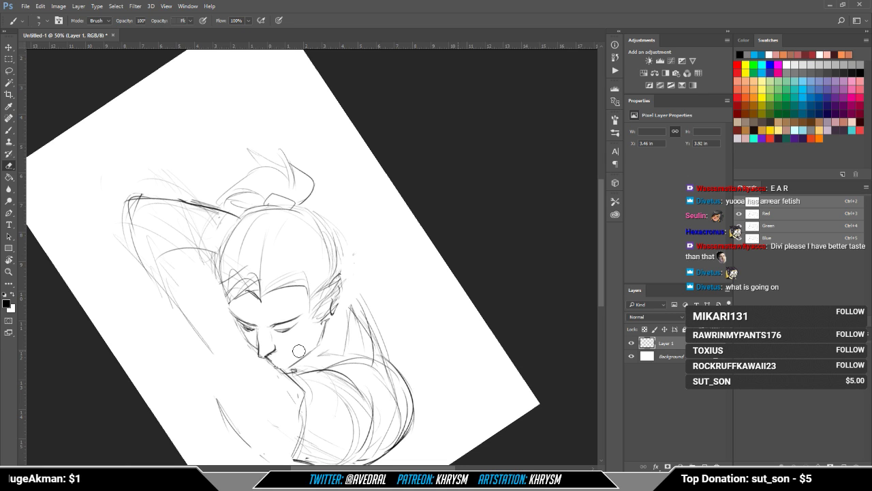
Step: Redraw the beard strokes beside the mouth and darken the jaw outline from the ear down to the arm
{"action": "key", "text": "b"}
{"action": "left_click_drag", "start_coordinate": [299, 351], "coordinate": [274, 356]}
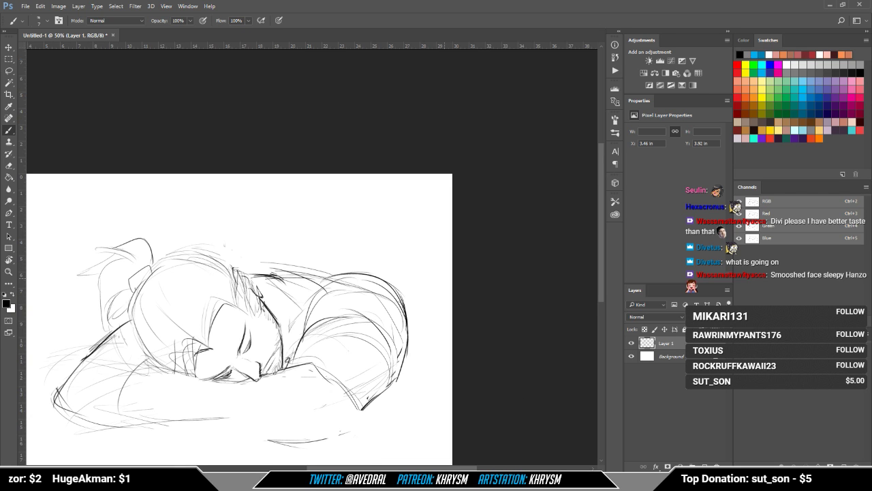
{"action": "left_click_drag", "start_coordinate": [263, 302], "coordinate": [280, 344]}
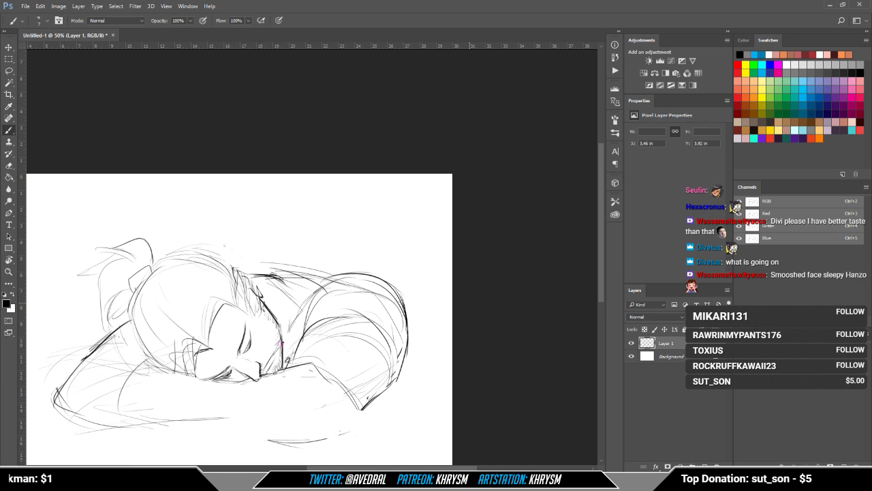
{"action": "left_click_drag", "start_coordinate": [282, 344], "coordinate": [337, 341]}
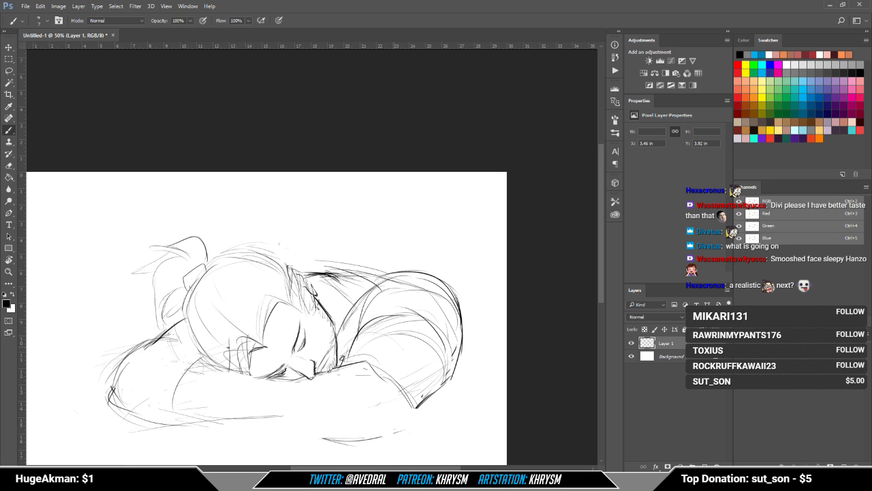
Step: Save the drawing in the 2017 folder under the file name 20170723wraxus
{"action": "key", "text": "ctrl+shift+s"}
{"action": "type", "text": "20170723"}
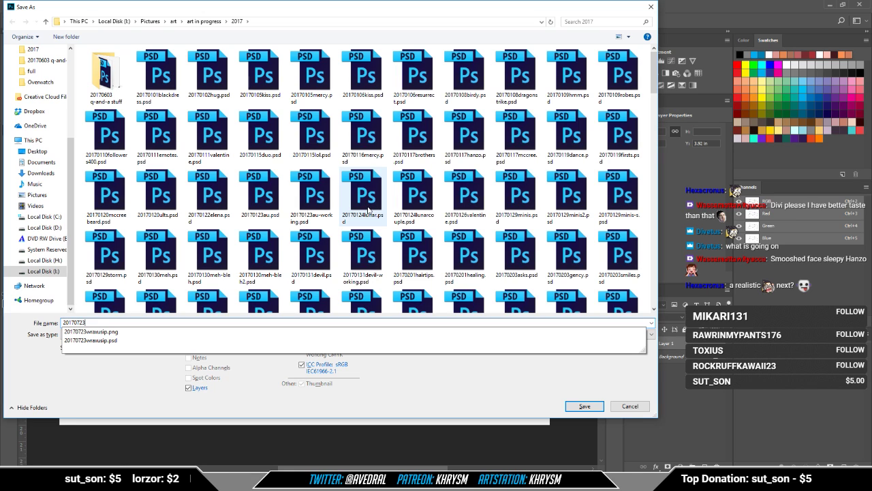
{"action": "type", "text": "wraxus"}
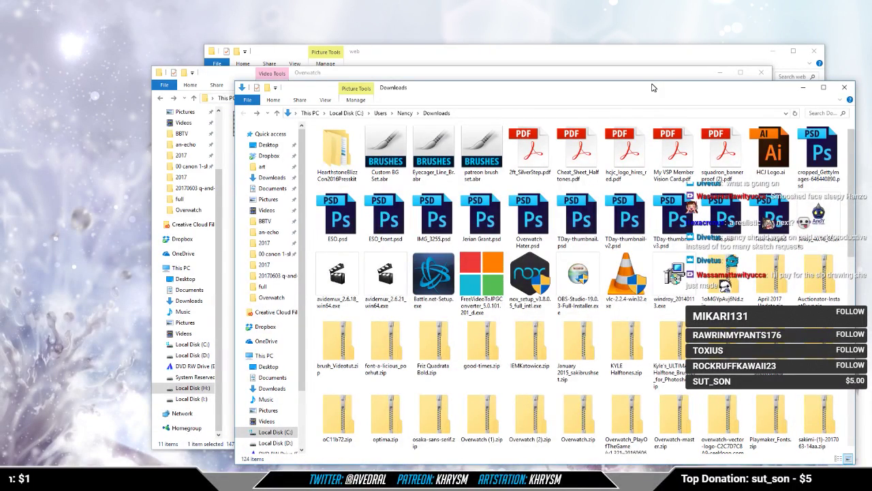
Step: Minimize the three open File Explorer windows
{"action": "left_click", "coordinate": [803, 88]}
{"action": "left_click", "coordinate": [719, 72]}
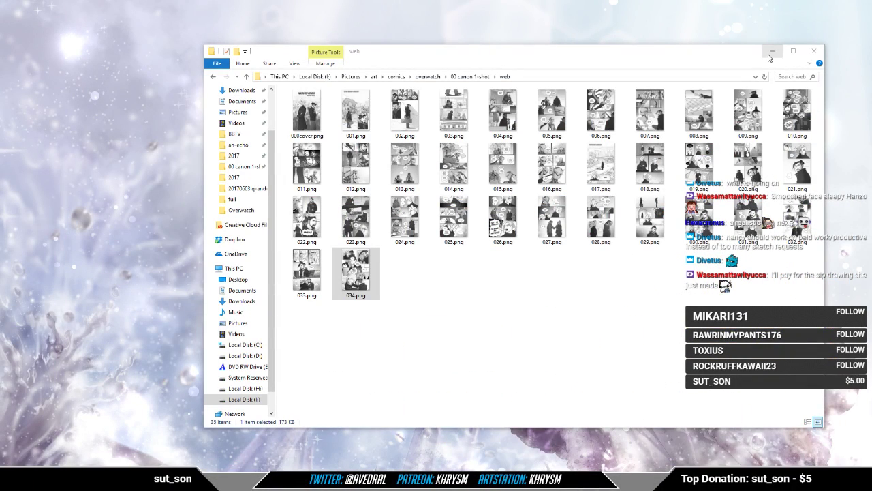
{"action": "left_click", "coordinate": [772, 52]}
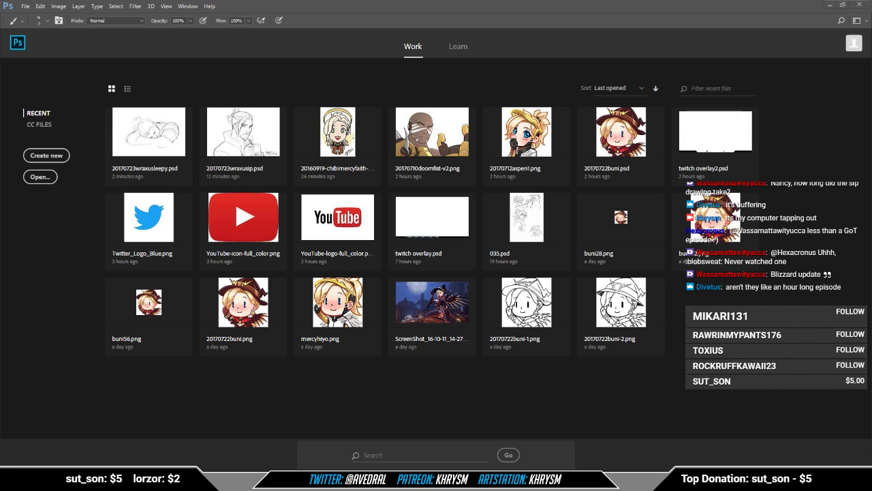
{"action": "left_click", "coordinate": [60, 159]}
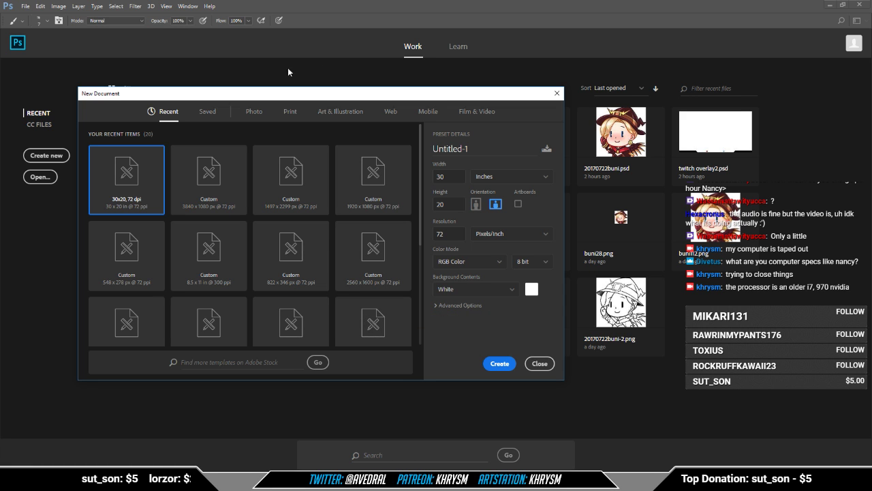
{"action": "mouse_move", "coordinate": [269, 95]}
{"action": "left_mouse_down"}
{"action": "mouse_move", "coordinate": [293, 91]}
{"action": "mouse_move", "coordinate": [281, 90]}
{"action": "left_mouse_up"}
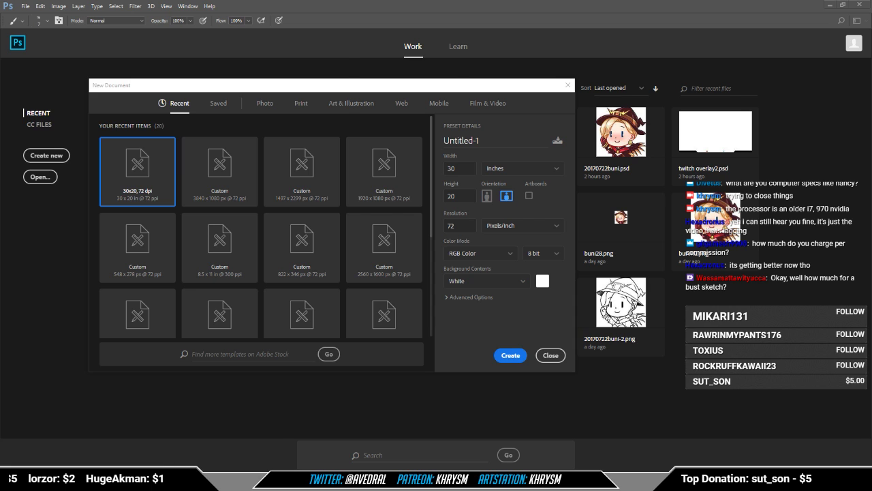
{"action": "left_click_drag", "start_coordinate": [1, 63], "coordinate": [296, 27]}
{"action": "double_click", "coordinate": [295, 28]}
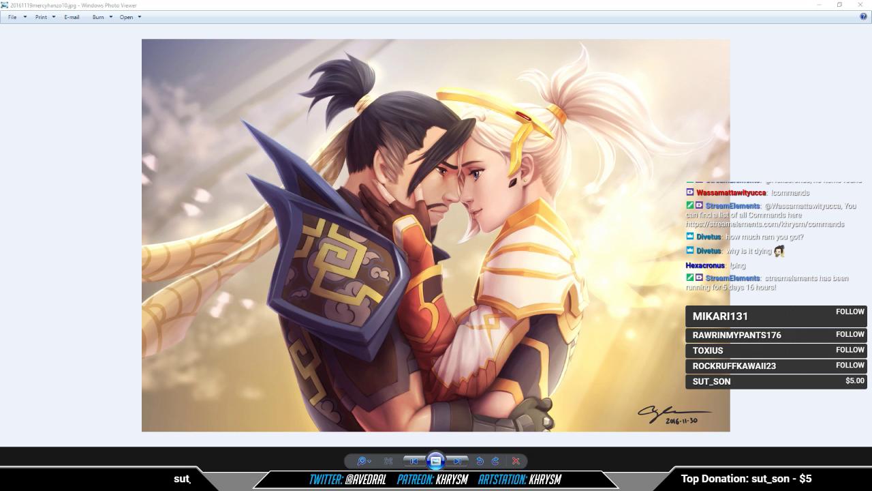
Step: Check the running processes' CPU and memory usage in Task Manager, and close the picture 20161119mercyhanzo10.jpg
{"action": "key", "text": "ctrl+shift+Escape"}
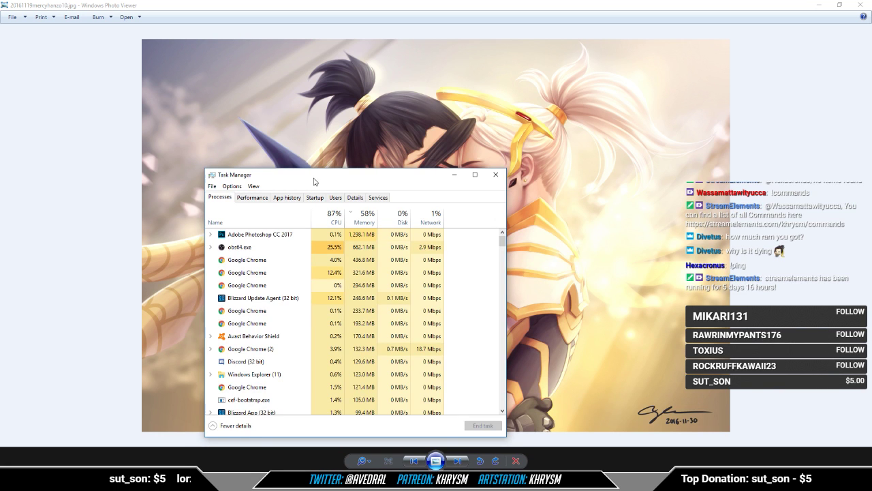
{"action": "left_click_drag", "start_coordinate": [314, 182], "coordinate": [0, 102]}
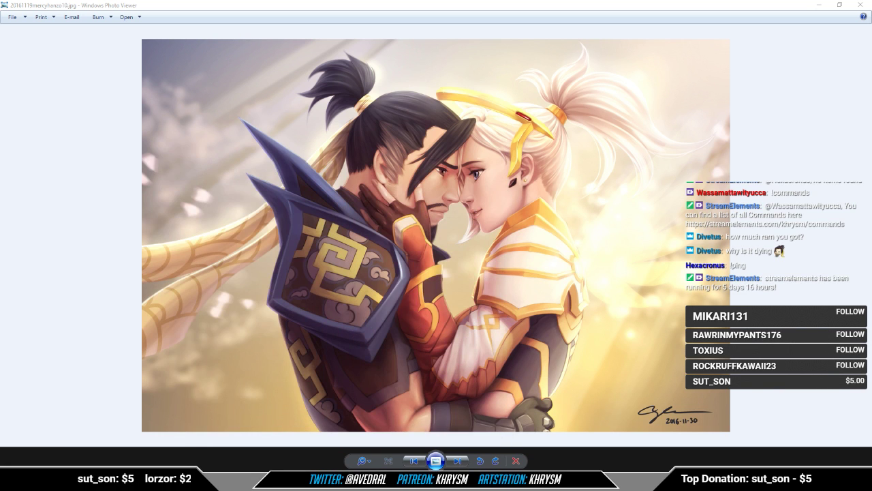
{"action": "left_click", "coordinate": [857, 5]}
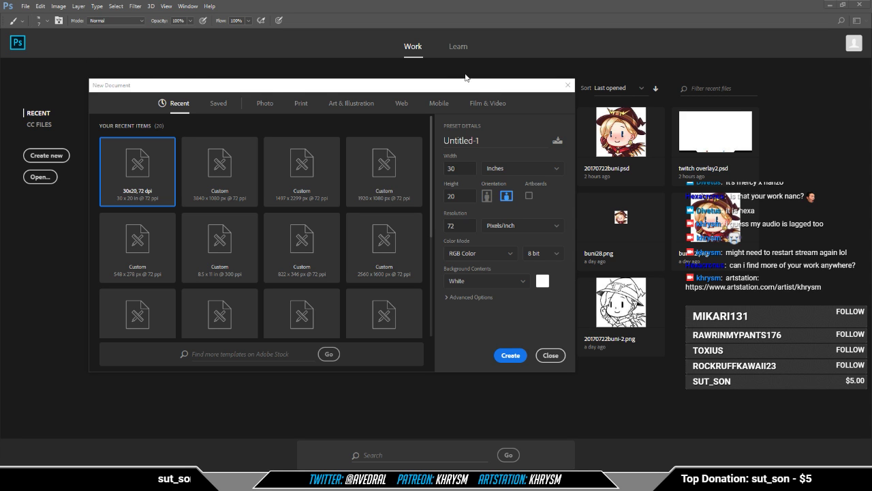
Step: Dismiss the new document setup and reopen 20170723wraxusleepy.psd from the recent files
{"action": "left_click", "coordinate": [570, 85]}
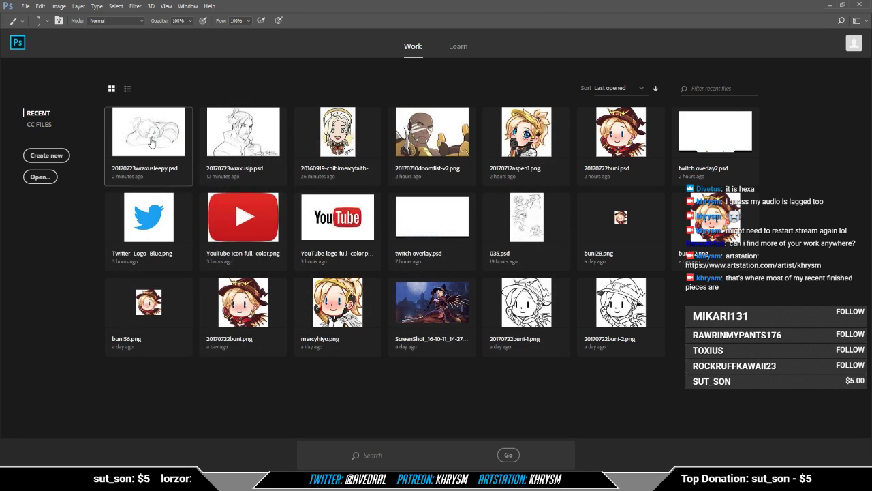
{"action": "left_click", "coordinate": [155, 144]}
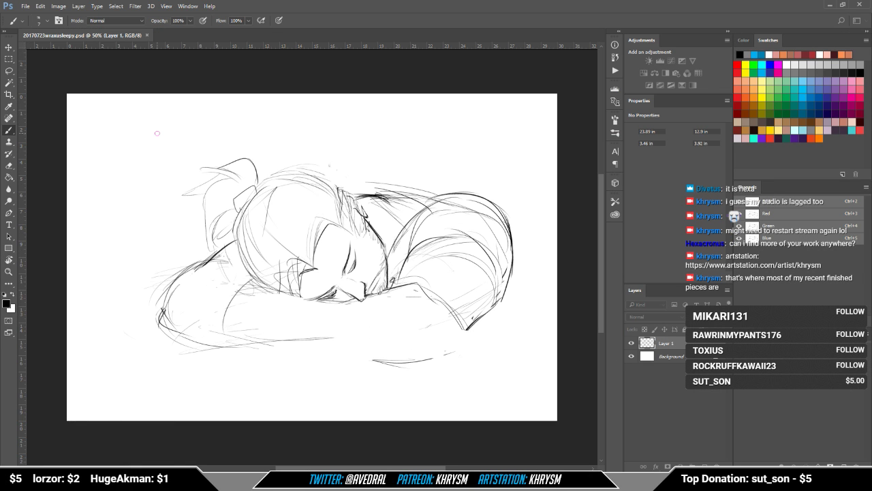
Step: Erase the dark strokes behind the neck and the stray dot above the hair, and sketch a new upper back line
{"action": "left_click_drag", "start_coordinate": [402, 164], "coordinate": [329, 170]}
{"action": "key", "text": "v"}
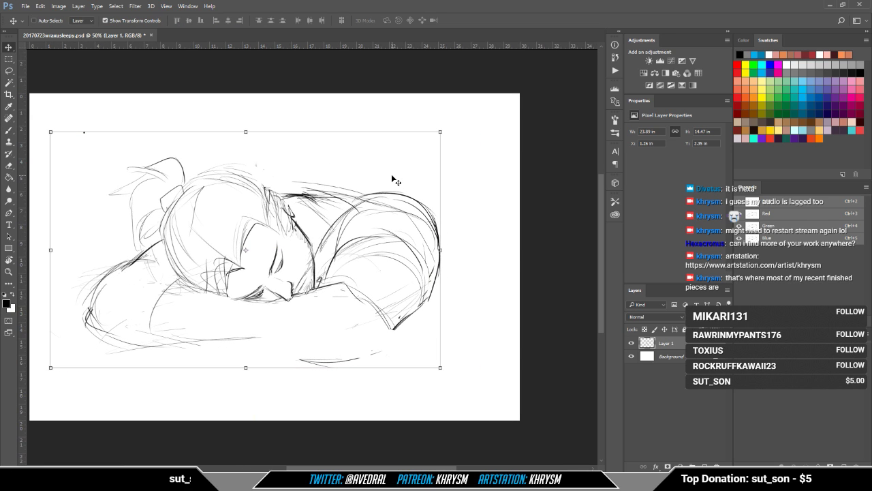
{"action": "left_click_drag", "start_coordinate": [379, 345], "coordinate": [380, 355]}
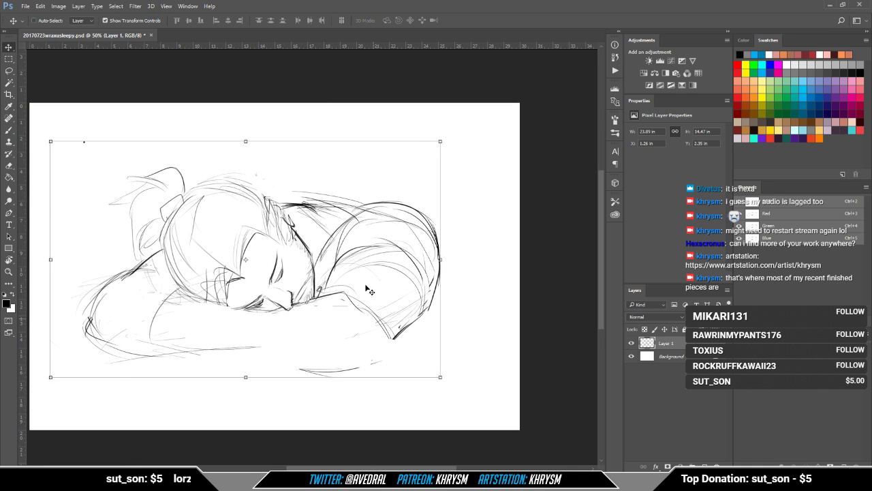
{"action": "key", "text": "e"}
{"action": "mouse_move", "coordinate": [297, 206]}
{"action": "left_mouse_down"}
{"action": "mouse_move", "coordinate": [286, 194]}
{"action": "mouse_move", "coordinate": [310, 222]}
{"action": "mouse_move", "coordinate": [322, 218]}
{"action": "left_mouse_up"}
{"action": "key", "text": "b"}
{"action": "mouse_move", "coordinate": [254, 185]}
{"action": "left_mouse_down"}
{"action": "mouse_move", "coordinate": [311, 184]}
{"action": "mouse_move", "coordinate": [327, 196]}
{"action": "left_mouse_up"}
{"action": "key", "text": "e"}
{"action": "mouse_move", "coordinate": [267, 182]}
{"action": "left_mouse_down"}
{"action": "mouse_move", "coordinate": [319, 191]}
{"action": "mouse_move", "coordinate": [295, 199]}
{"action": "left_mouse_up"}
{"action": "left_click", "coordinate": [82, 142]}
{"action": "key", "text": "b"}
{"action": "key", "text": "b"}
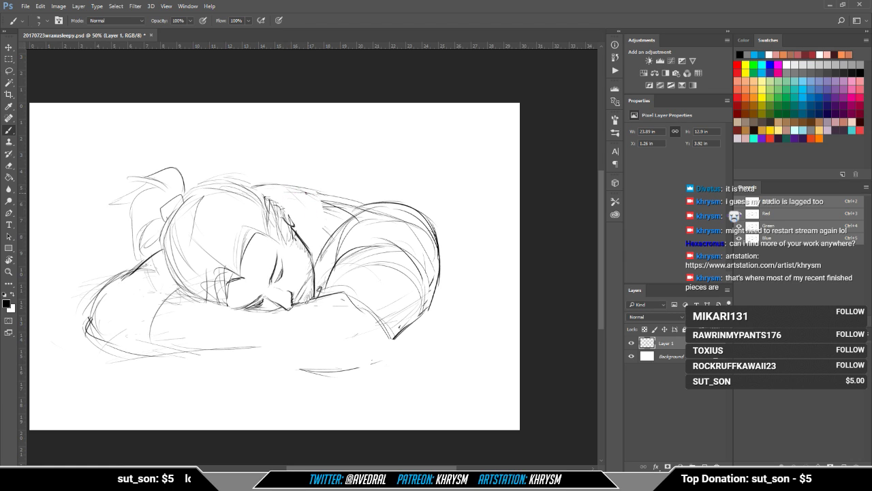
Step: Add light strokes along the upper back and clean up the lines where the back meets the shoulder
{"action": "left_click_drag", "start_coordinate": [259, 188], "coordinate": [308, 191]}
{"action": "left_click_drag", "start_coordinate": [308, 233], "coordinate": [321, 235]}
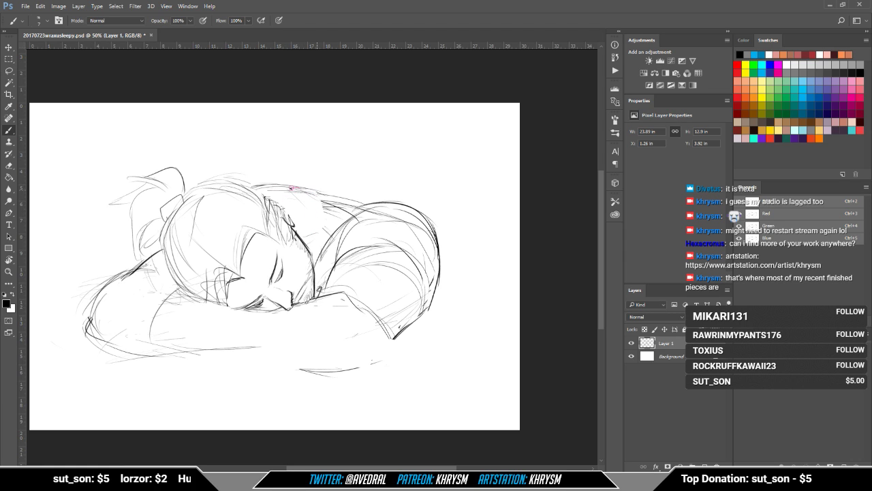
{"action": "mouse_move", "coordinate": [295, 203]}
{"action": "left_mouse_down"}
{"action": "mouse_move", "coordinate": [320, 239]}
{"action": "mouse_move", "coordinate": [321, 197]}
{"action": "mouse_move", "coordinate": [345, 218]}
{"action": "mouse_move", "coordinate": [334, 189]}
{"action": "mouse_move", "coordinate": [341, 200]}
{"action": "left_mouse_up"}
{"action": "key", "text": "e"}
{"action": "key", "text": "b"}
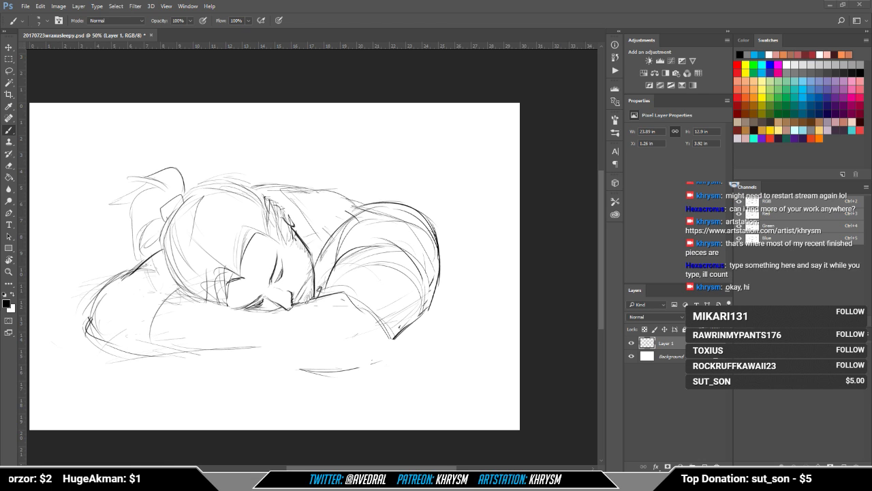
Step: Redraw the upper back outline darker and extend it across the top of the shoulder
{"action": "left_click_drag", "start_coordinate": [346, 162], "coordinate": [354, 169]}
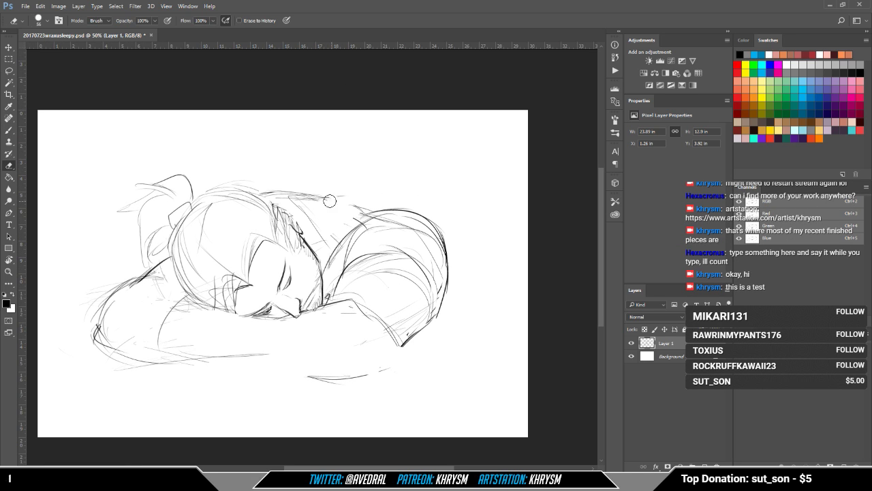
{"action": "left_click_drag", "start_coordinate": [429, 200], "coordinate": [422, 188]}
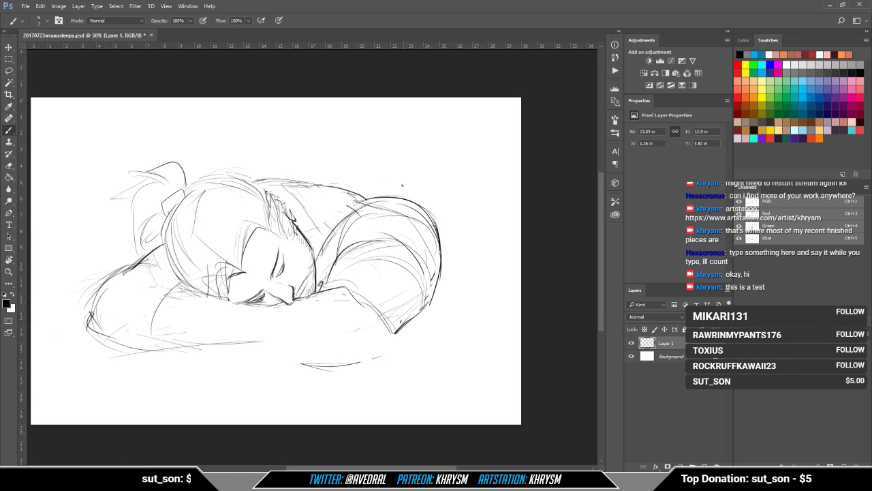
{"action": "key", "text": "e"}
{"action": "key", "text": "b"}
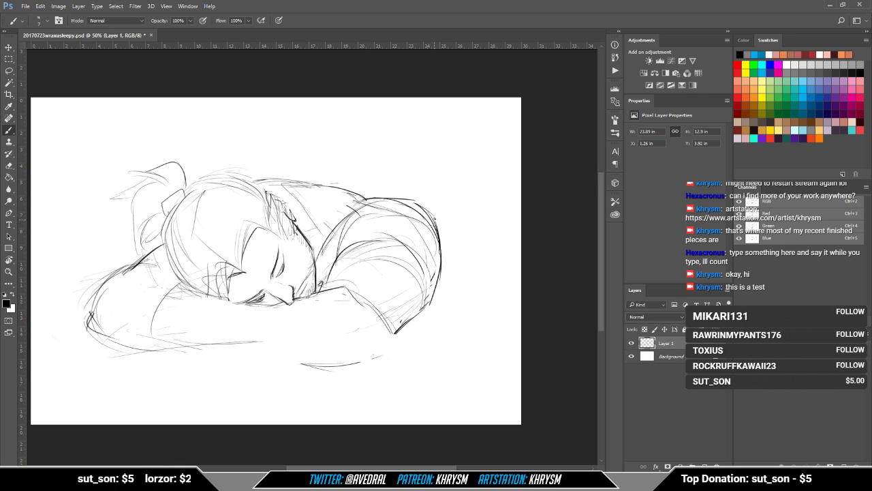
Step: Erase the outer curve of the shoulder and redraw it as a cleaner outline down the upper arm
{"action": "mouse_move", "coordinate": [448, 225]}
{"action": "left_mouse_down"}
{"action": "mouse_move", "coordinate": [431, 223]}
{"action": "mouse_move", "coordinate": [419, 244]}
{"action": "left_mouse_up"}
{"action": "key", "text": "e"}
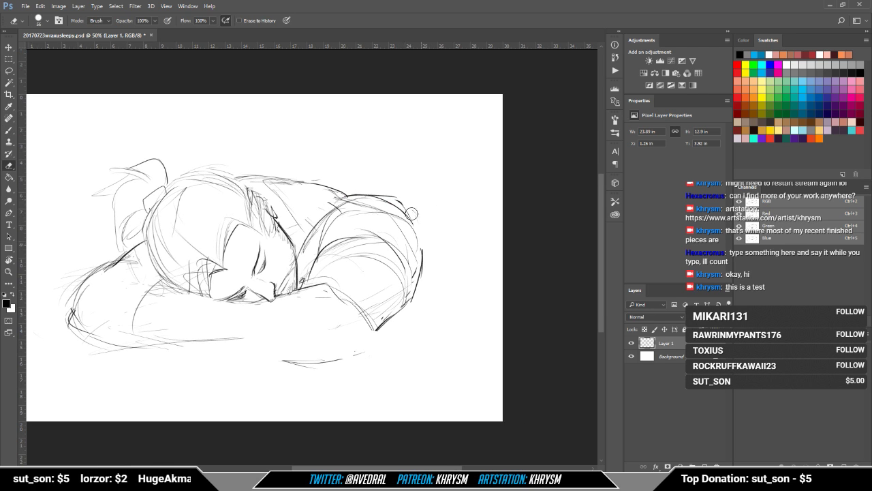
{"action": "key", "text": "b"}
{"action": "mouse_move", "coordinate": [407, 210]}
{"action": "left_mouse_down"}
{"action": "mouse_move", "coordinate": [422, 258]}
{"action": "mouse_move", "coordinate": [417, 284]}
{"action": "mouse_move", "coordinate": [387, 314]}
{"action": "left_mouse_up"}
{"action": "key", "text": "e"}
{"action": "key", "text": "b"}
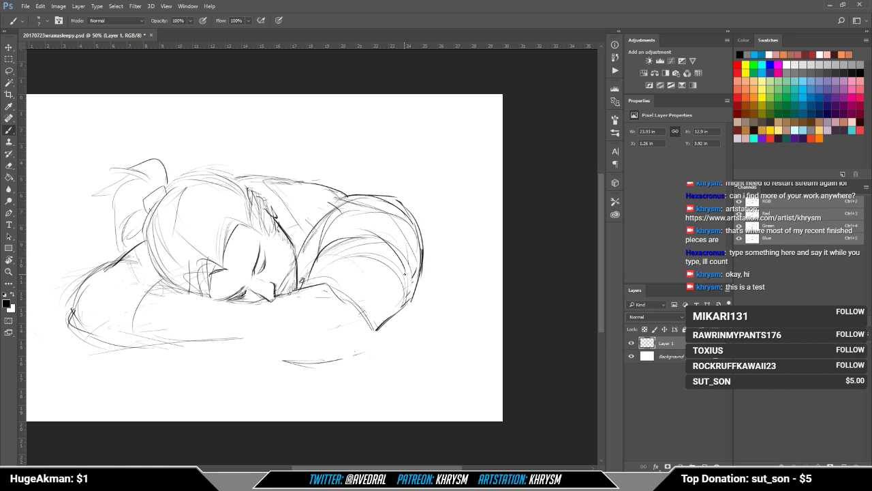
Step: Rework the lower end of the bent arm and sketch the first finger strokes beside it
{"action": "left_click_drag", "start_coordinate": [406, 274], "coordinate": [374, 333]}
{"action": "left_click_drag", "start_coordinate": [349, 297], "coordinate": [371, 345]}
{"action": "left_click_drag", "start_coordinate": [356, 311], "coordinate": [366, 355]}
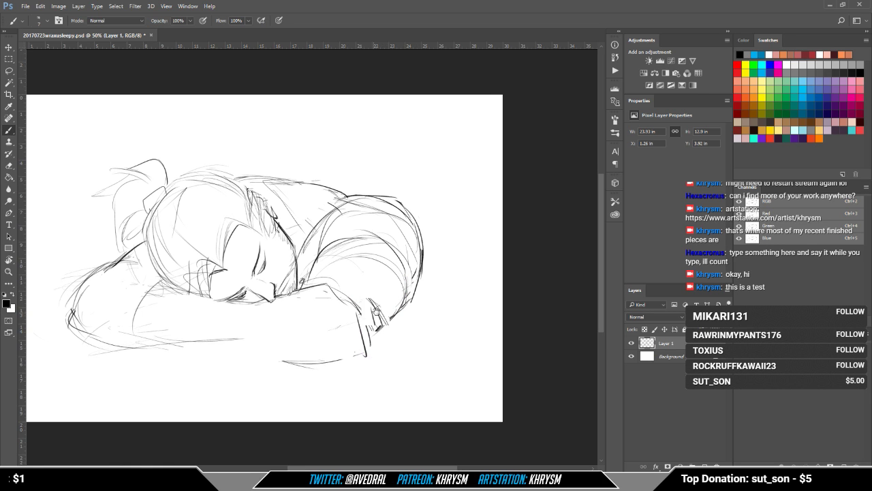
Step: Sketch the wrist curve and the back of the hand resting below the face
{"action": "left_click_drag", "start_coordinate": [321, 246], "coordinate": [340, 241]}
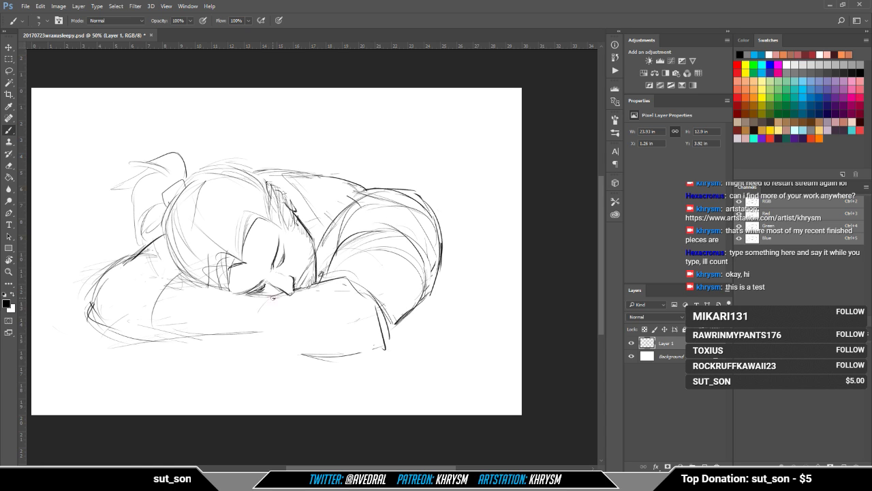
{"action": "mouse_move", "coordinate": [272, 297]}
{"action": "left_mouse_down"}
{"action": "mouse_move", "coordinate": [267, 331]}
{"action": "mouse_move", "coordinate": [314, 339]}
{"action": "left_mouse_up"}
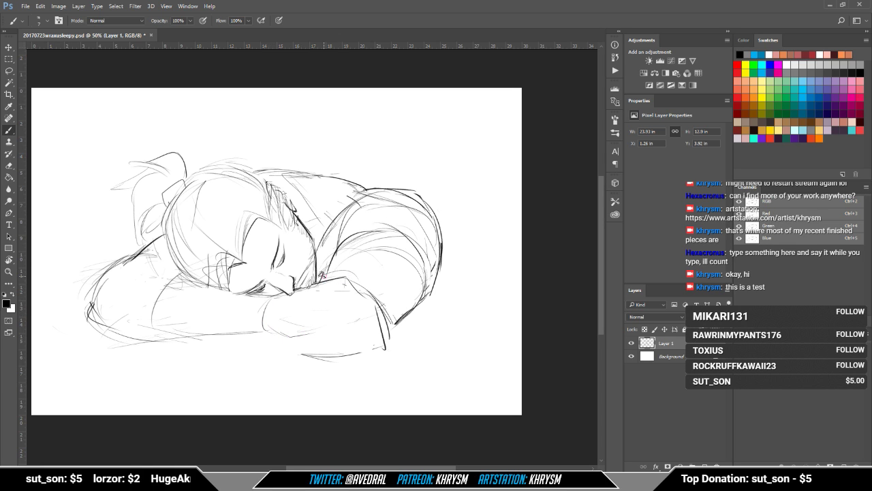
{"action": "mouse_move", "coordinate": [331, 271]}
{"action": "left_mouse_down"}
{"action": "mouse_move", "coordinate": [363, 266]}
{"action": "mouse_move", "coordinate": [353, 276]}
{"action": "mouse_move", "coordinate": [373, 292]}
{"action": "mouse_move", "coordinate": [363, 314]}
{"action": "mouse_move", "coordinate": [341, 316]}
{"action": "mouse_move", "coordinate": [353, 323]}
{"action": "mouse_move", "coordinate": [347, 293]}
{"action": "mouse_move", "coordinate": [363, 311]}
{"action": "left_mouse_up"}
{"action": "key", "text": "e"}
{"action": "key", "text": "b"}
{"action": "mouse_move", "coordinate": [349, 283]}
{"action": "left_mouse_down"}
{"action": "mouse_move", "coordinate": [366, 298]}
{"action": "mouse_move", "coordinate": [355, 302]}
{"action": "left_mouse_up"}
{"action": "key", "text": "e"}
{"action": "key", "text": "b"}
Step: Sketch the underside of the hand and the fingers curling down over the arm
{"action": "mouse_move", "coordinate": [277, 328]}
{"action": "left_mouse_down"}
{"action": "mouse_move", "coordinate": [304, 334]}
{"action": "mouse_move", "coordinate": [347, 323]}
{"action": "mouse_move", "coordinate": [338, 332]}
{"action": "mouse_move", "coordinate": [360, 355]}
{"action": "left_mouse_up"}
{"action": "key", "text": "b"}
{"action": "key", "text": "e"}
{"action": "key", "text": "b"}
{"action": "mouse_move", "coordinate": [337, 309]}
{"action": "left_mouse_down"}
{"action": "mouse_move", "coordinate": [365, 307]}
{"action": "mouse_move", "coordinate": [360, 321]}
{"action": "mouse_move", "coordinate": [375, 319]}
{"action": "mouse_move", "coordinate": [381, 346]}
{"action": "left_mouse_up"}
Step: Erase overlapping lines around the knuckles and refine the top edge of the hand
{"action": "key", "text": "e"}
{"action": "mouse_move", "coordinate": [348, 300]}
{"action": "left_mouse_down"}
{"action": "mouse_move", "coordinate": [362, 291]}
{"action": "mouse_move", "coordinate": [372, 304]}
{"action": "left_mouse_up"}
{"action": "key", "text": "b"}
{"action": "key", "text": "e"}
{"action": "mouse_move", "coordinate": [342, 269]}
{"action": "left_mouse_down"}
{"action": "mouse_move", "coordinate": [349, 266]}
{"action": "mouse_move", "coordinate": [311, 288]}
{"action": "mouse_move", "coordinate": [374, 267]}
{"action": "mouse_move", "coordinate": [317, 283]}
{"action": "mouse_move", "coordinate": [350, 272]}
{"action": "left_mouse_up"}
{"action": "key", "text": "b"}
{"action": "key", "text": "e"}
{"action": "key", "text": "b"}
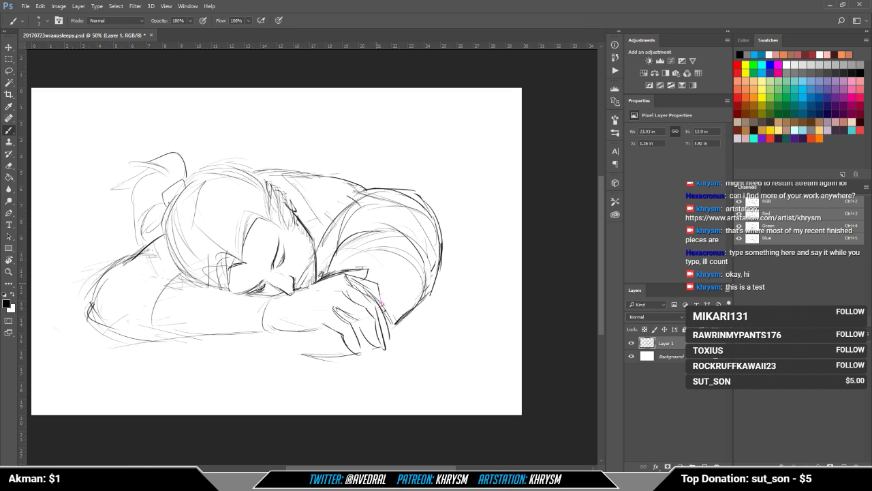
Step: Erase the rough outer edge of the hand and redraw it from the knuckle down to the fingertip
{"action": "key", "text": "e"}
{"action": "left_click_drag", "start_coordinate": [375, 294], "coordinate": [383, 315]}
{"action": "key", "text": "b"}
{"action": "left_click_drag", "start_coordinate": [378, 283], "coordinate": [388, 322]}
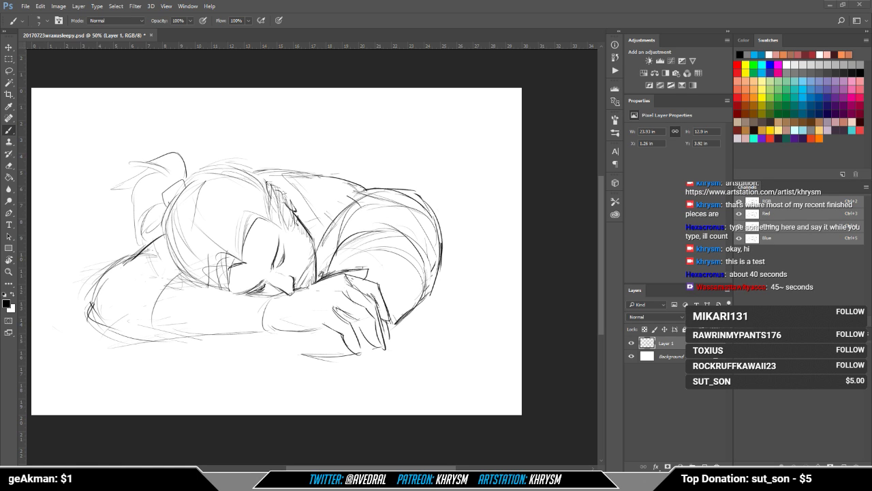
{"action": "left_click_drag", "start_coordinate": [310, 174], "coordinate": [337, 176]}
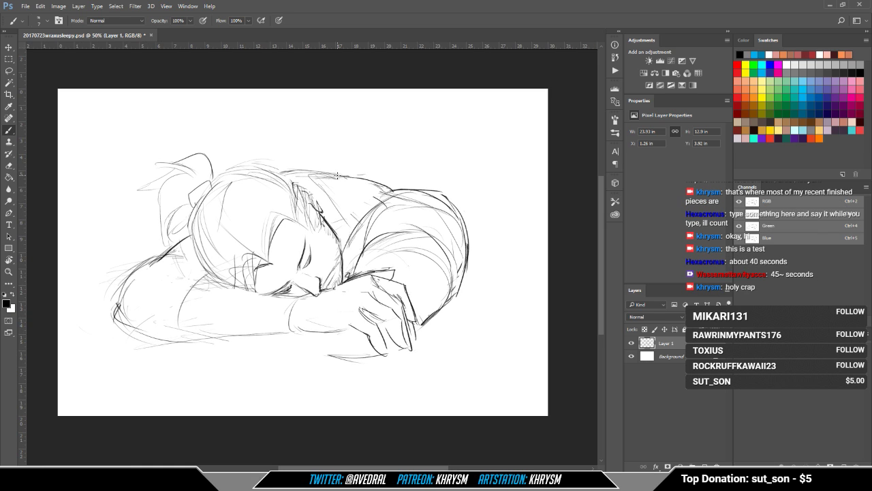